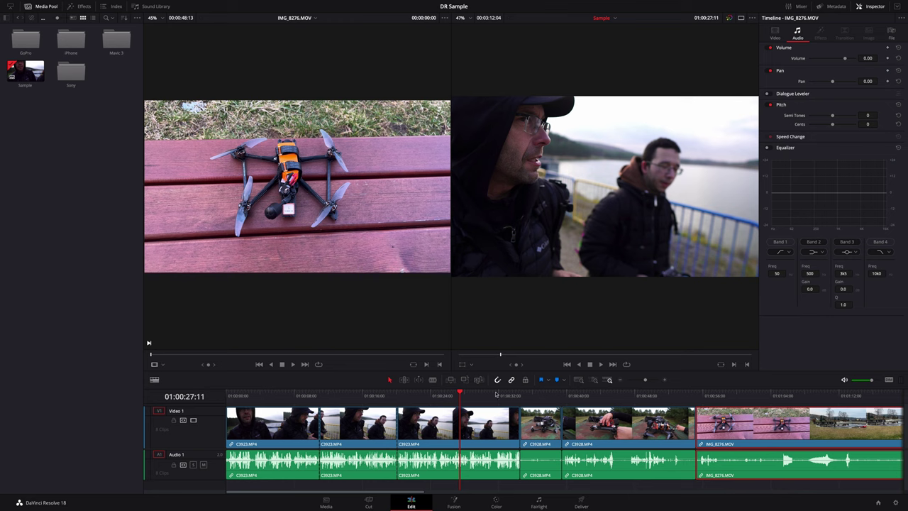
Step: Lower the first C3923 clip's volume with the Inspector's Audio Volume slider
key(Home)
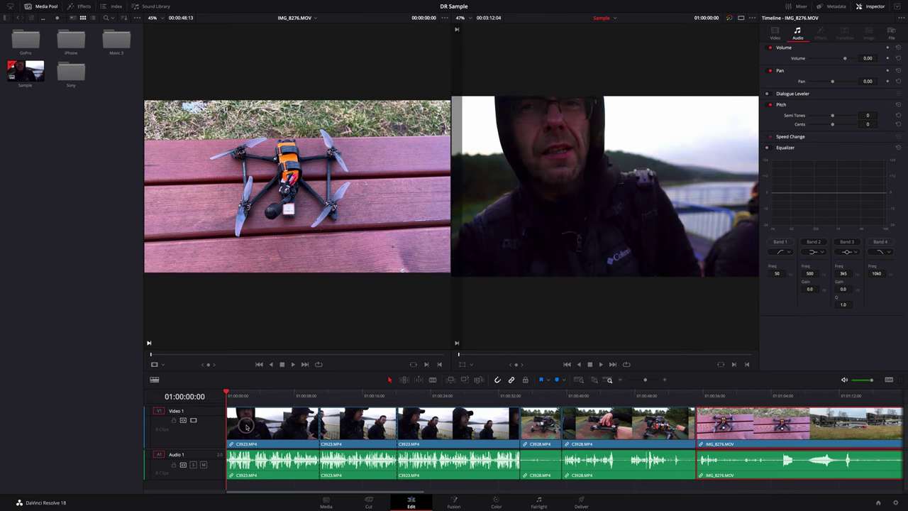
click(282, 456)
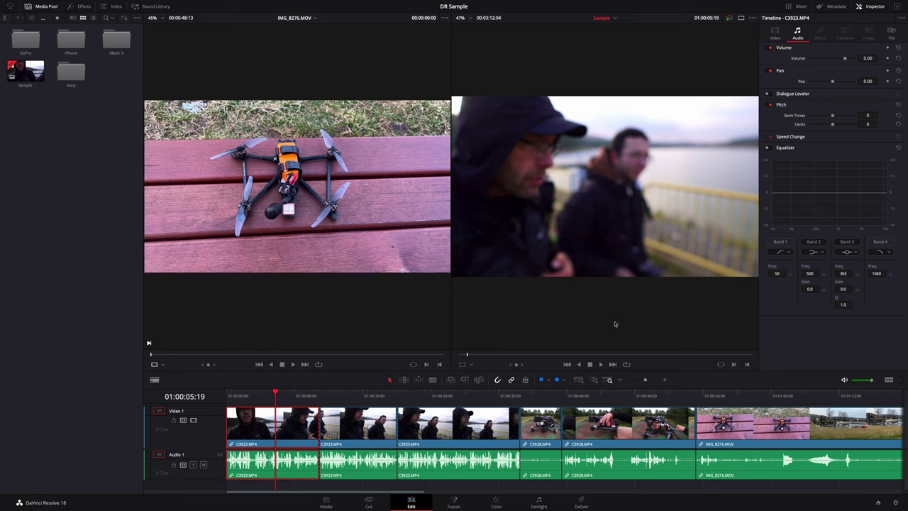
click(874, 8)
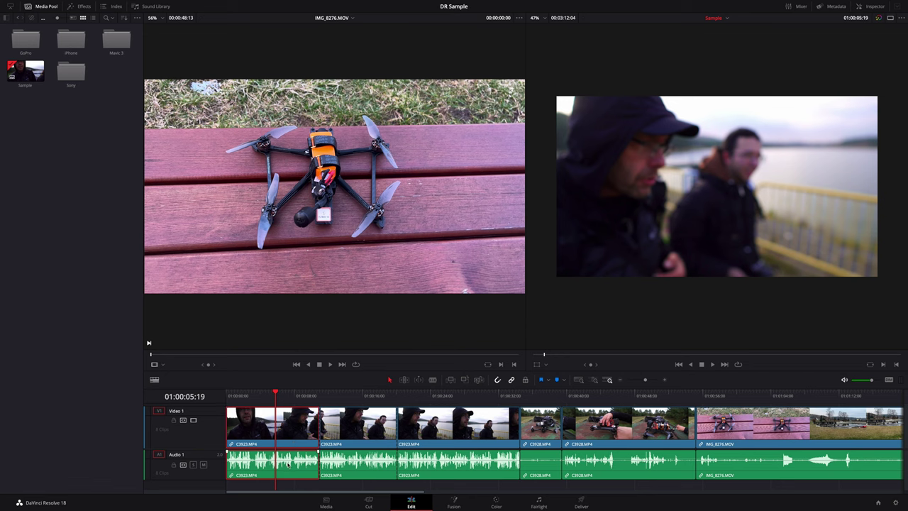
click(876, 7)
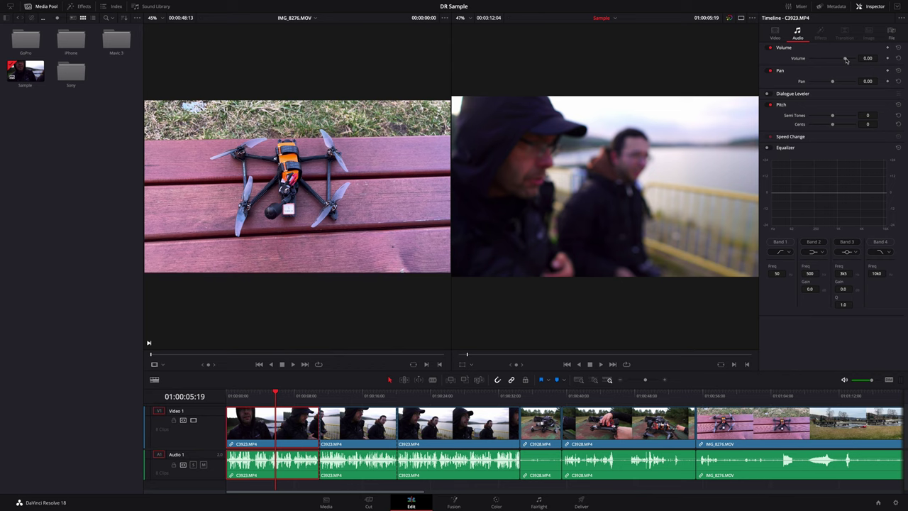
drag(845, 60, 842, 61)
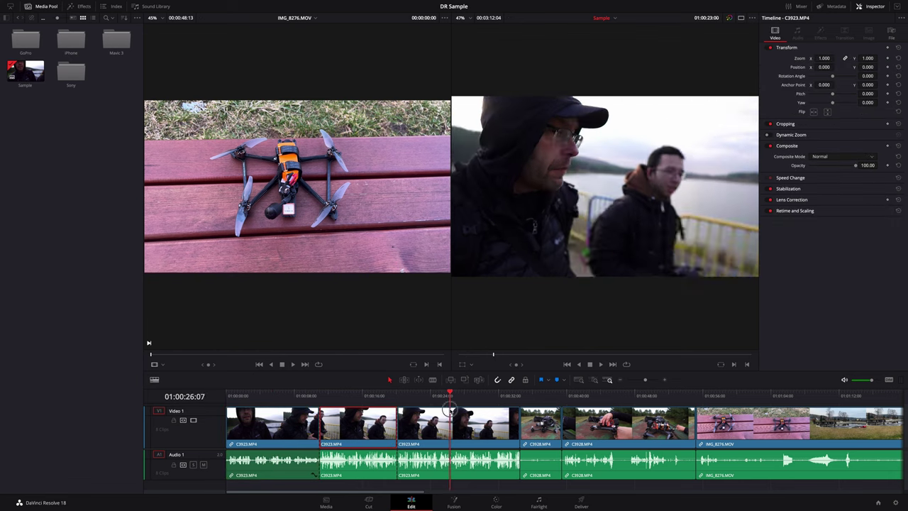
Step: Move the playhead to 01:00:15:02 in the second C3923 clip
mouse_move(331, 415)
mouse_down()
mouse_move(497, 415)
mouse_move(404, 434)
mouse_move(305, 435)
mouse_up()
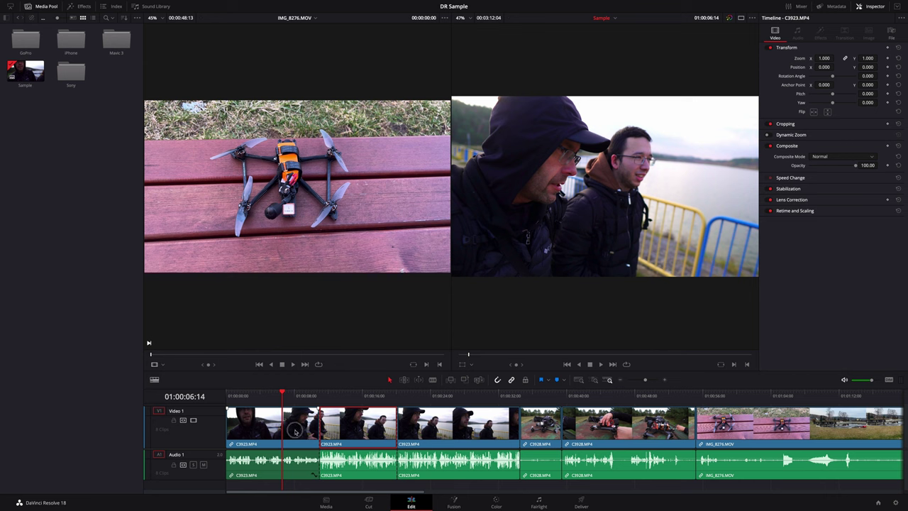
click(295, 432)
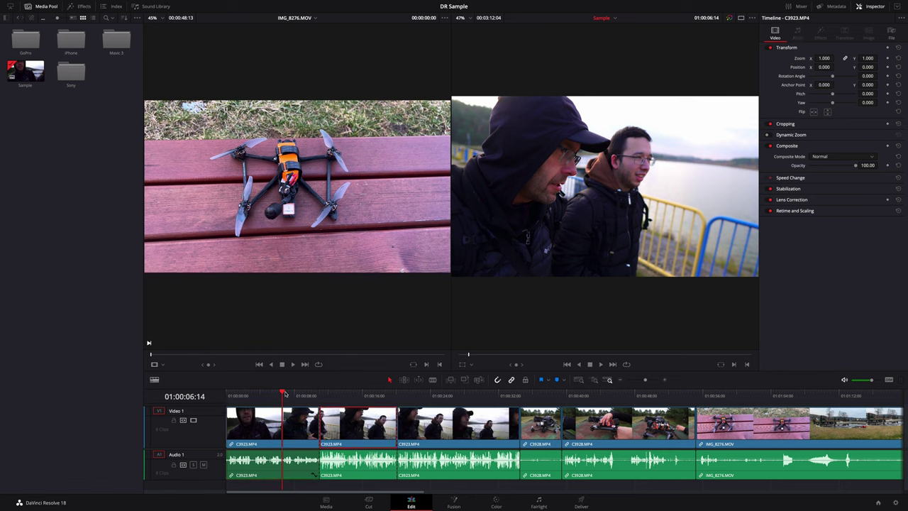
drag(352, 398, 355, 398)
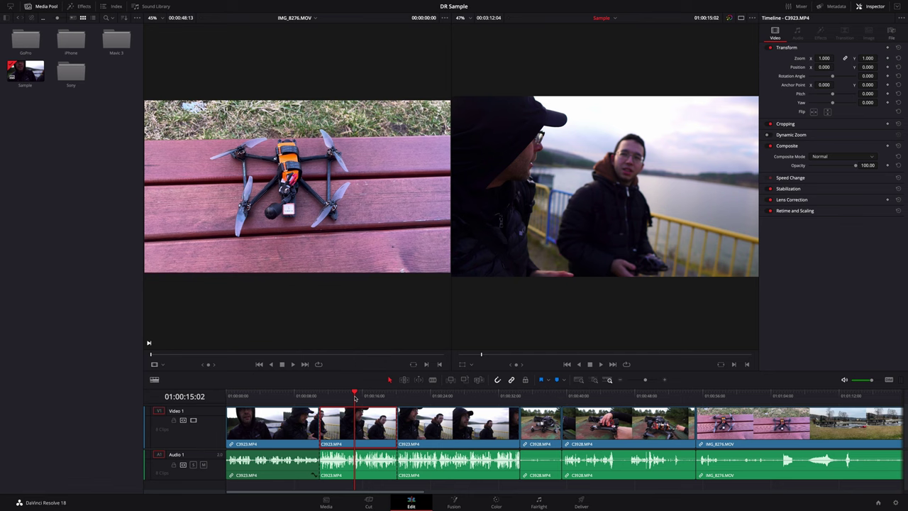
Step: Paste the first clip's attributes onto the second C3923 clip, setting its volume to -6.72, then scrub it
right_click(374, 420)
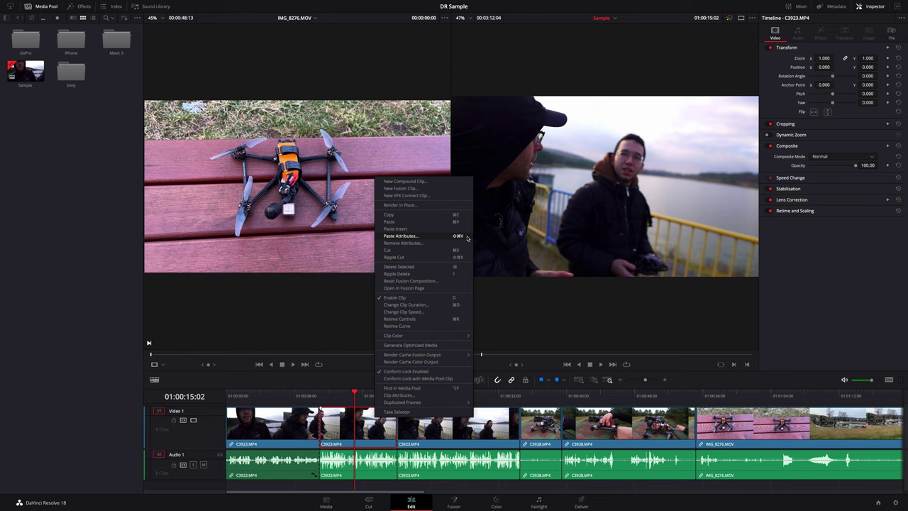
click(425, 235)
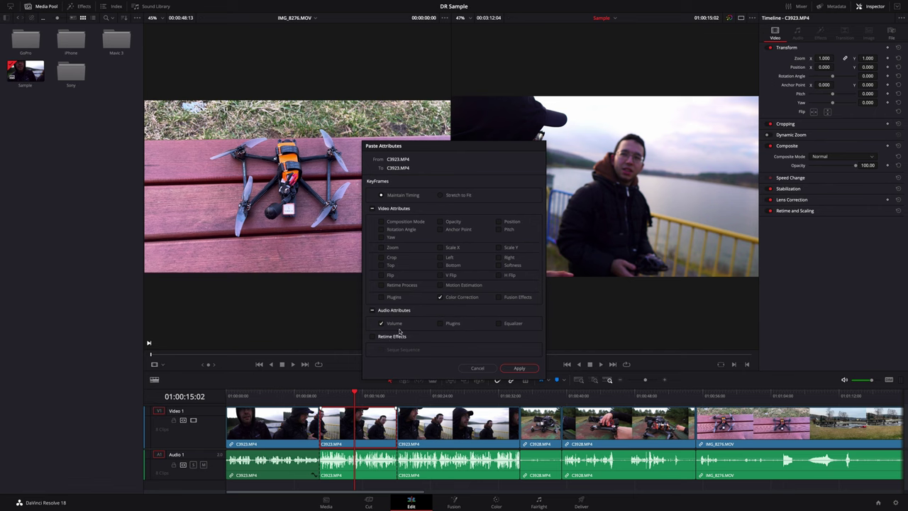
click(519, 369)
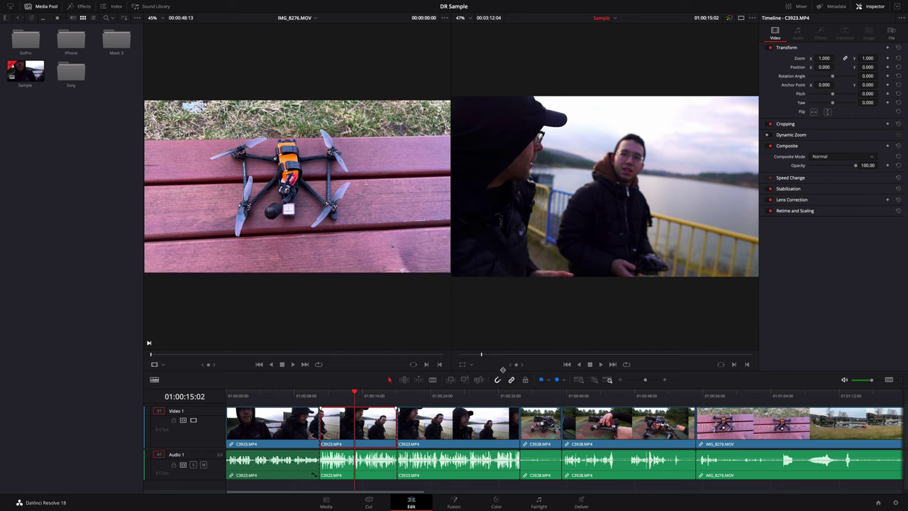
click(358, 461)
drag(350, 401, 369, 398)
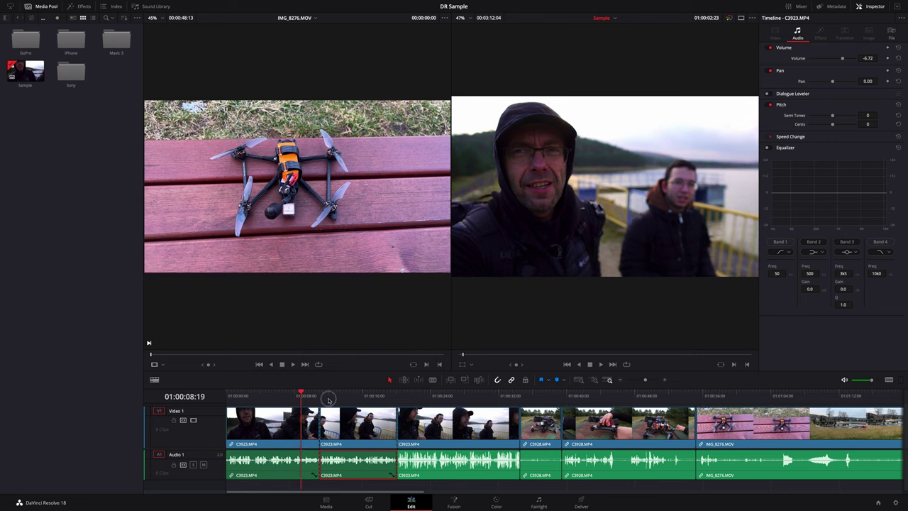
Step: Select the third C3923 clip's video and audio
click(426, 395)
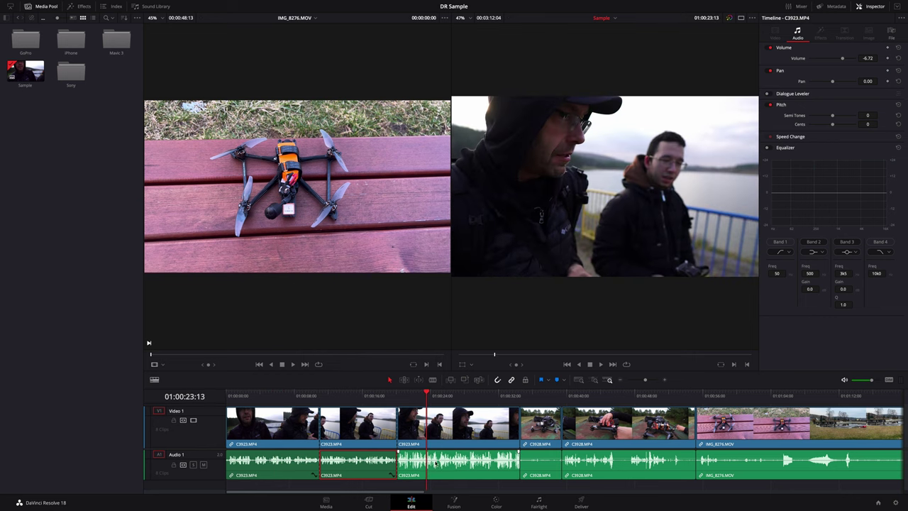
click(463, 440)
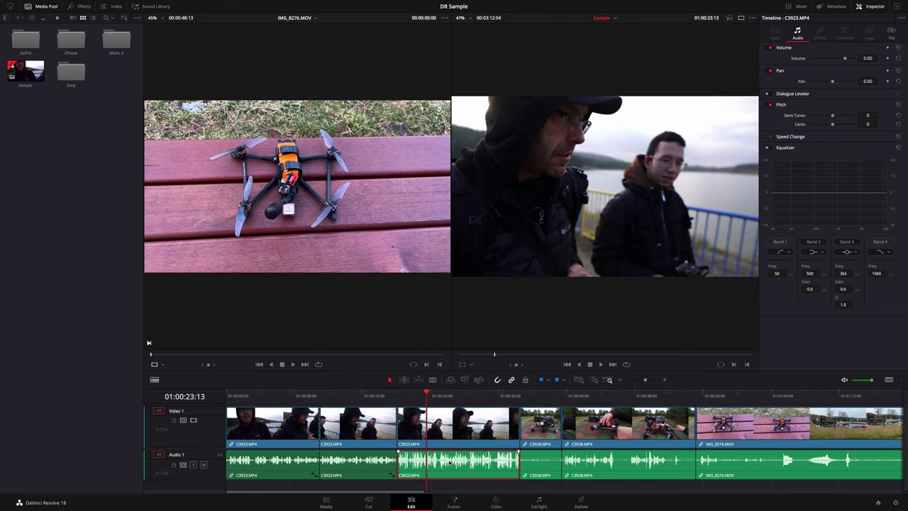
click(437, 446)
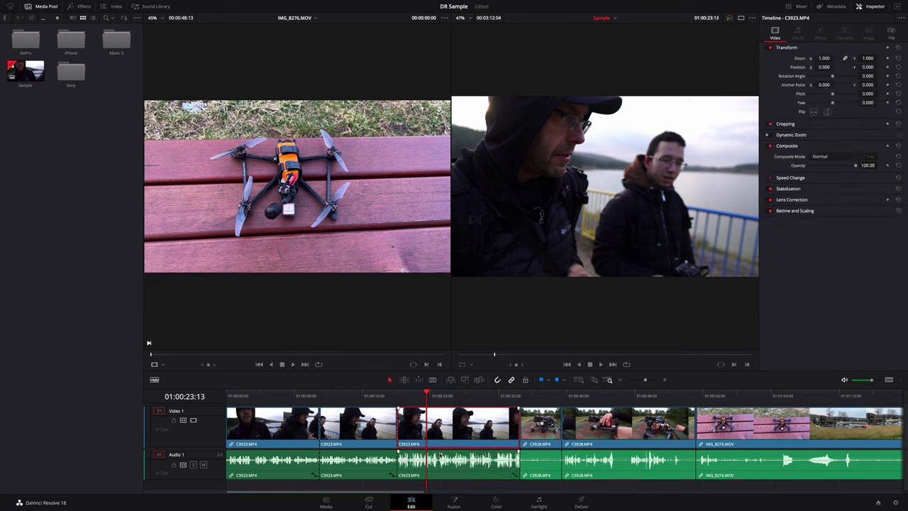
click(440, 456)
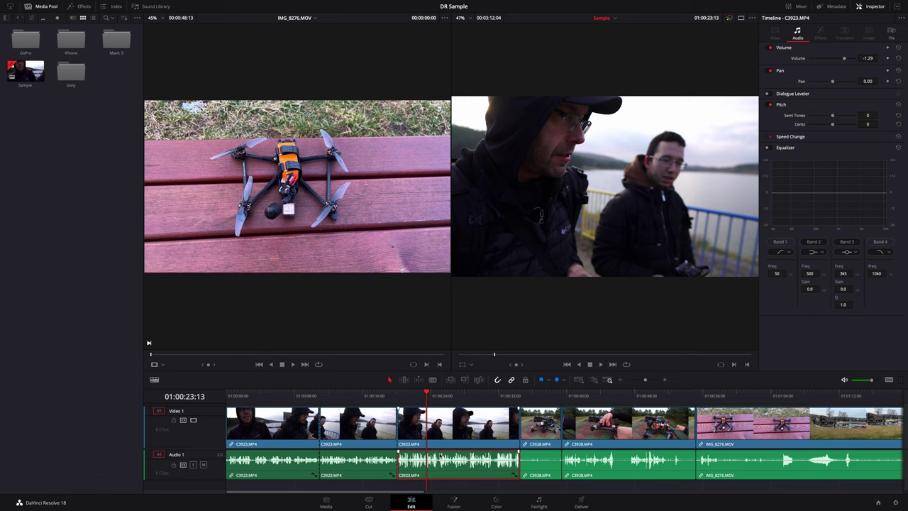
Step: Scrub the timeline back toward the start and play it back
click(475, 394)
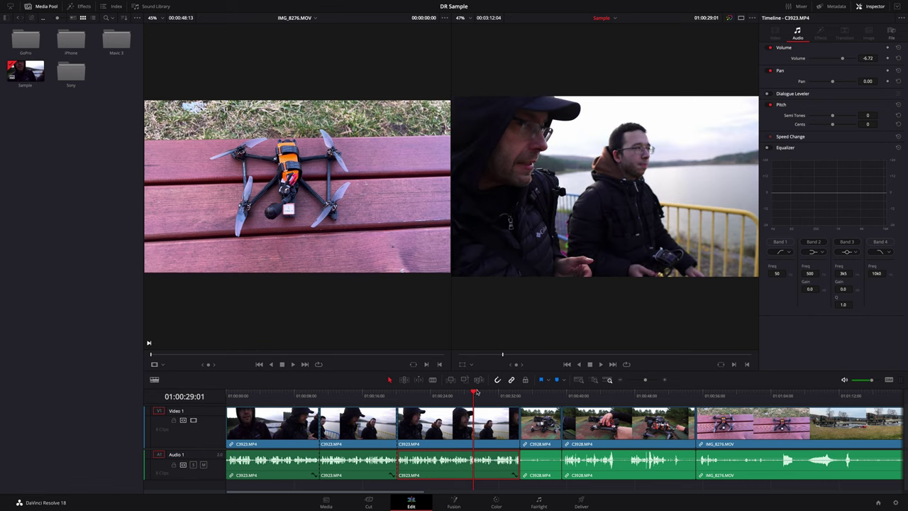
drag(475, 393, 295, 395)
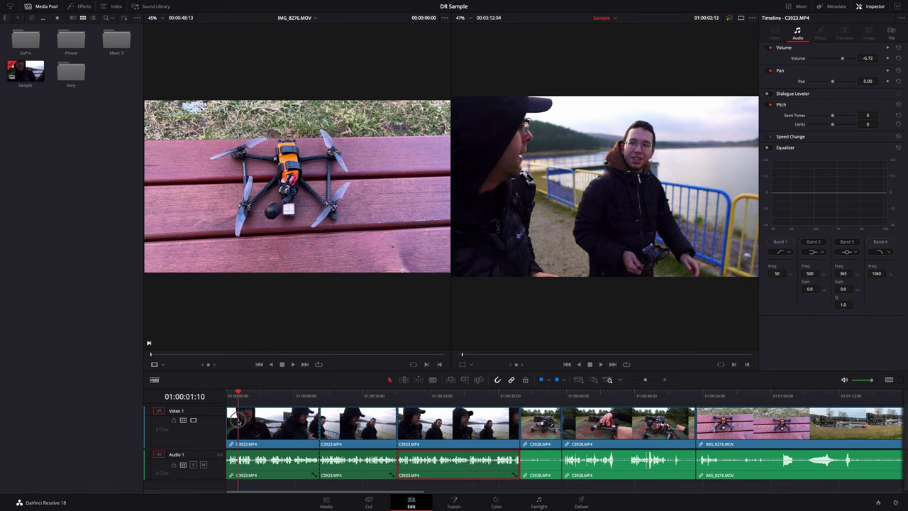
mouse_move(346, 419)
mouse_down()
mouse_move(459, 410)
mouse_move(269, 415)
mouse_up()
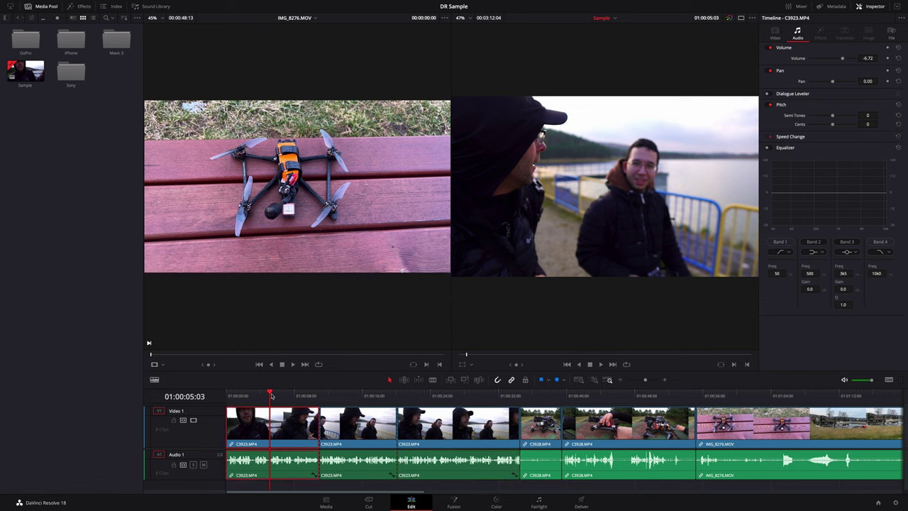
mouse_move(292, 395)
mouse_down()
mouse_move(500, 403)
mouse_move(277, 398)
mouse_up()
key(space)
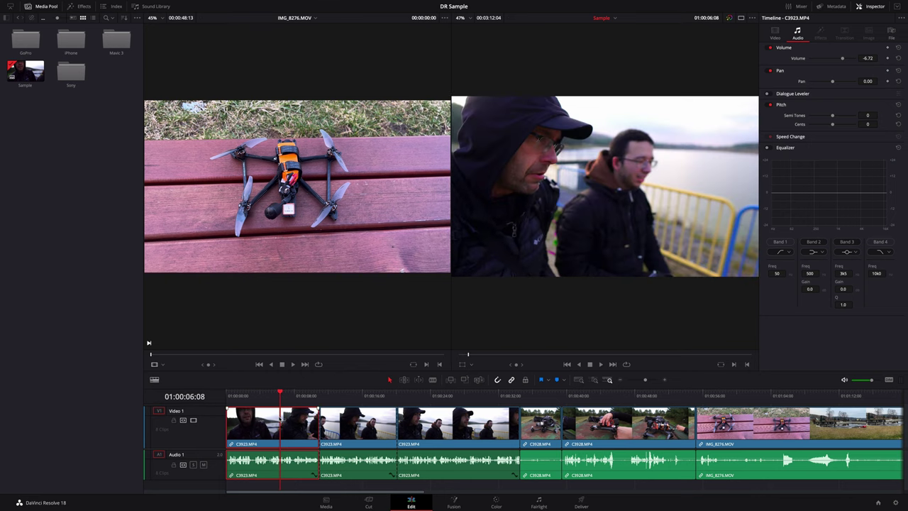
click(496, 502)
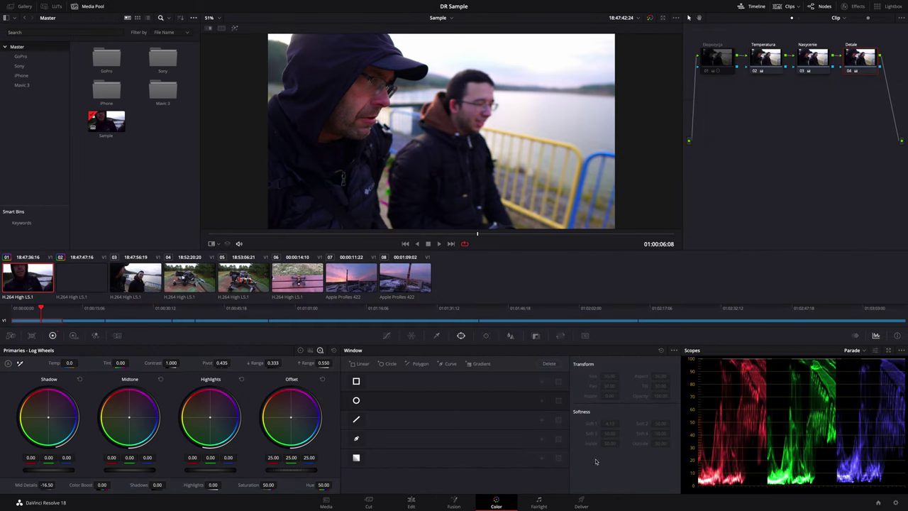
click(650, 17)
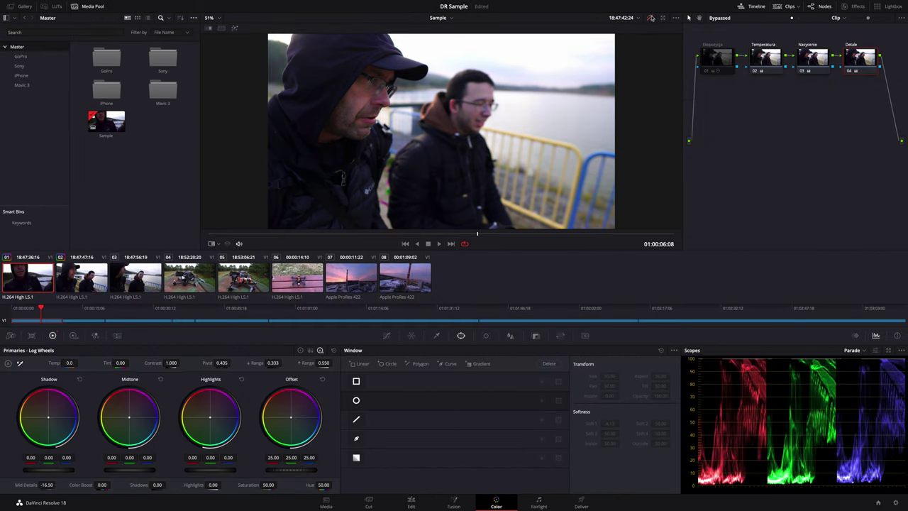
click(651, 17)
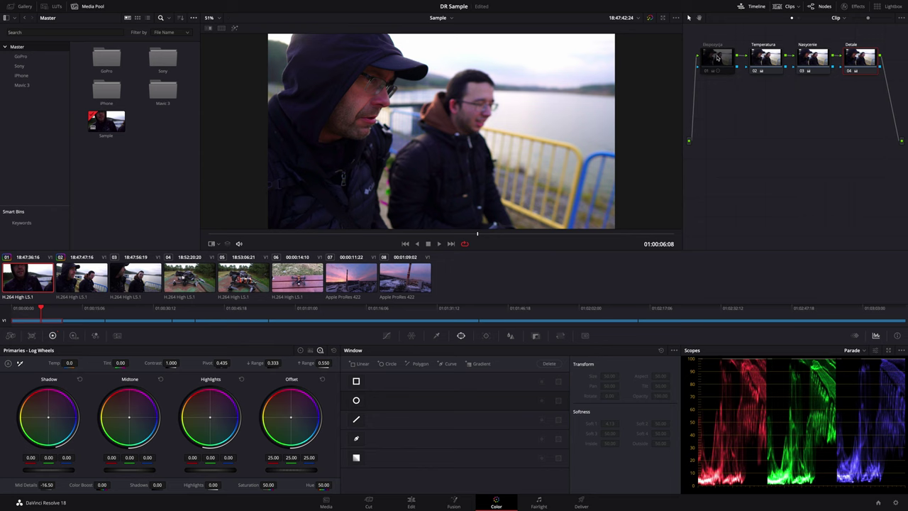
click(650, 18)
click(650, 19)
click(411, 502)
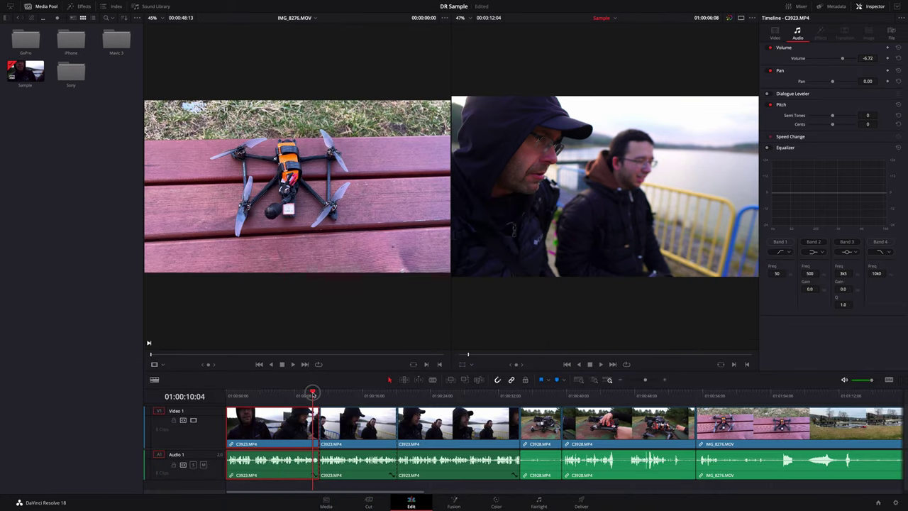
click(286, 395)
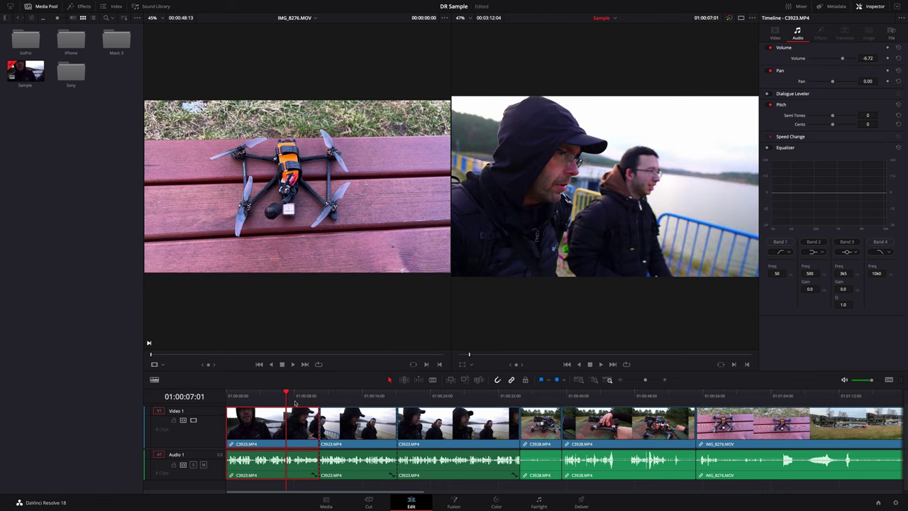
drag(288, 395, 454, 395)
click(469, 421)
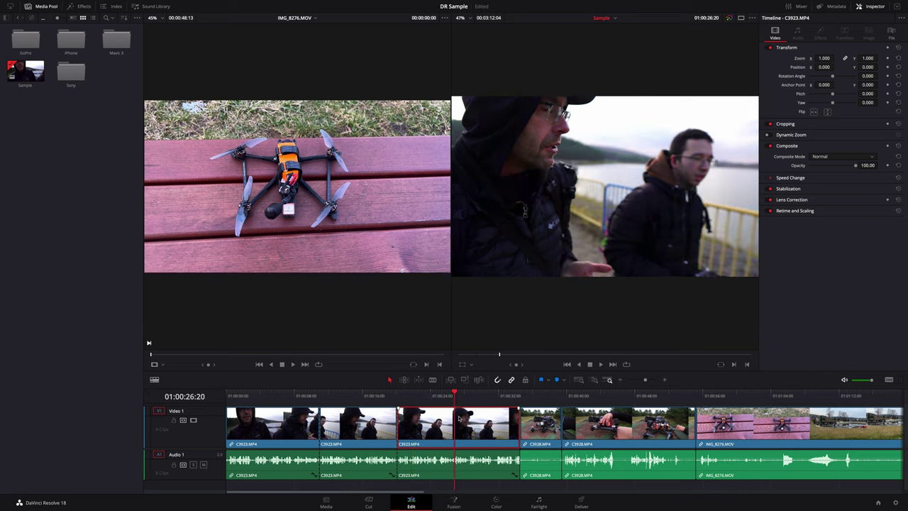
click(497, 501)
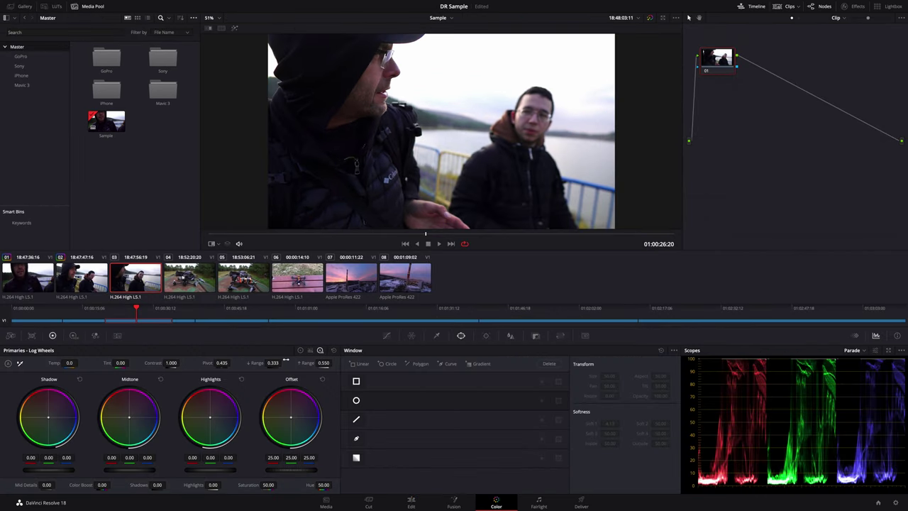
click(410, 502)
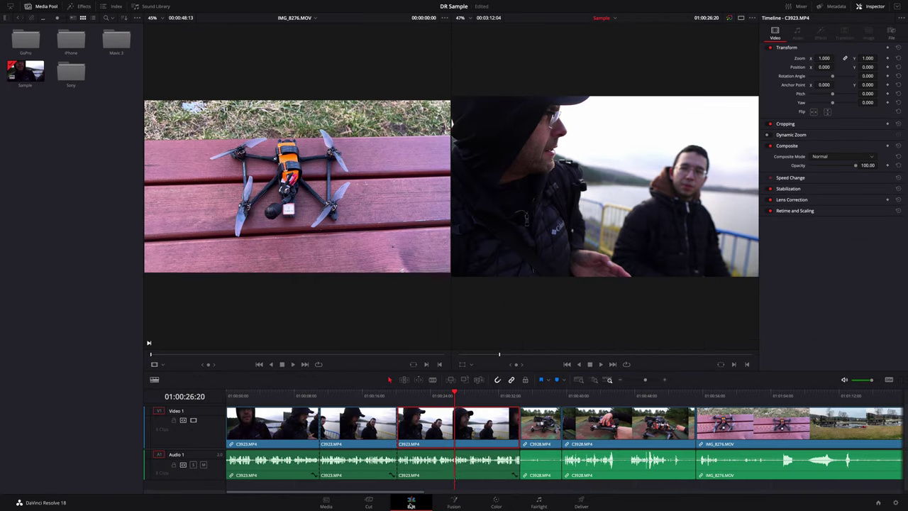
Step: Paste attributes onto the third C3923 clip with Color Correction ticked and Volume unticked
right_click(459, 415)
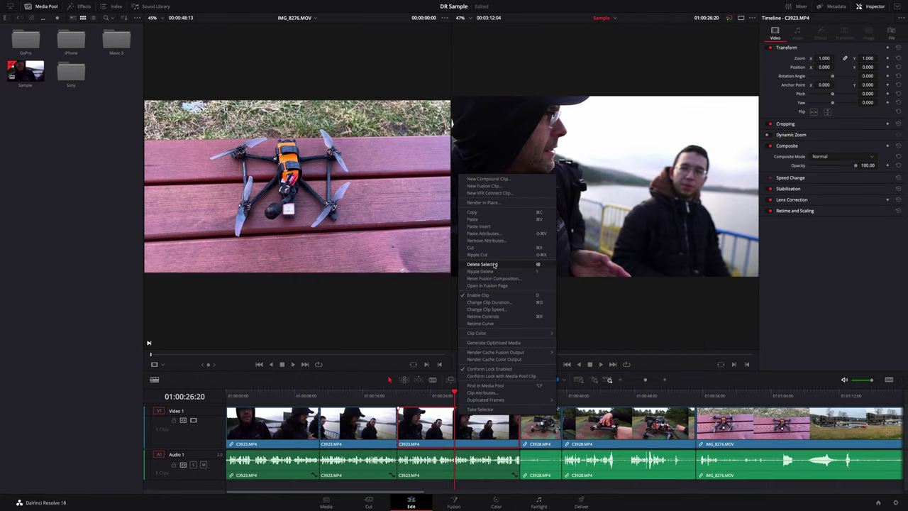
click(491, 234)
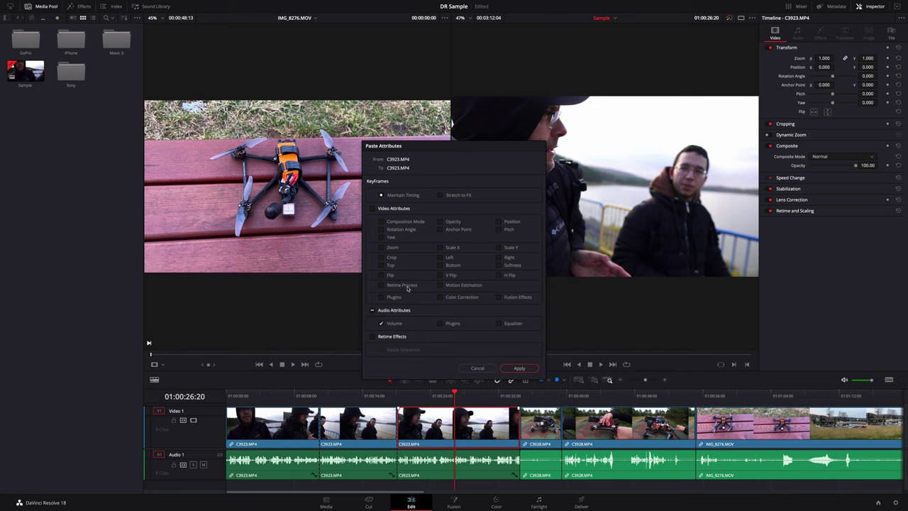
click(380, 323)
click(461, 298)
click(519, 367)
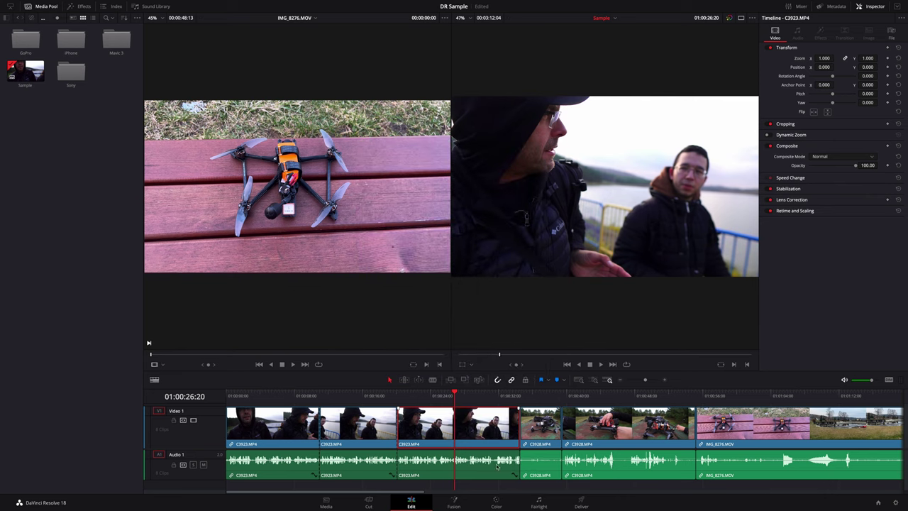
click(497, 503)
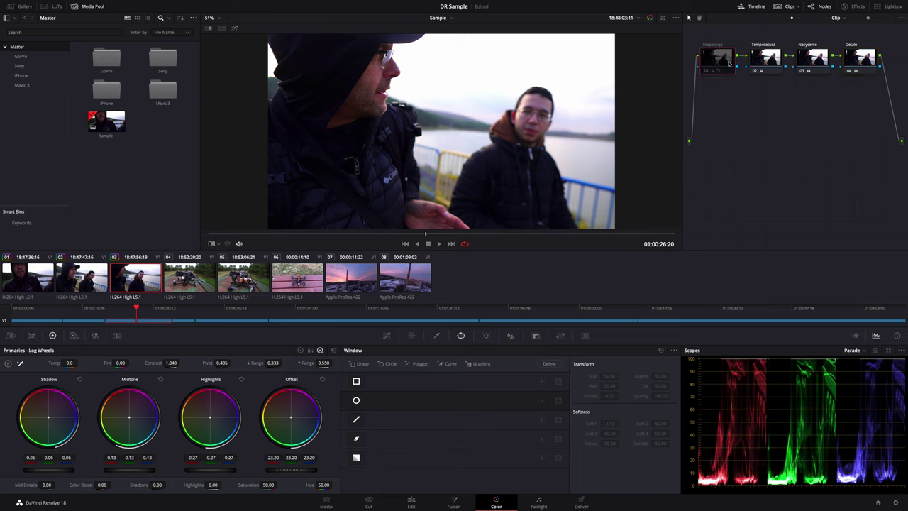
key(shift+apostrophe)
key(shift+apostrophe)
key(shift+apostrophe)
click(721, 58)
key(shift+apostrophe)
key(shift+apostrophe)
key(shift+apostrophe)
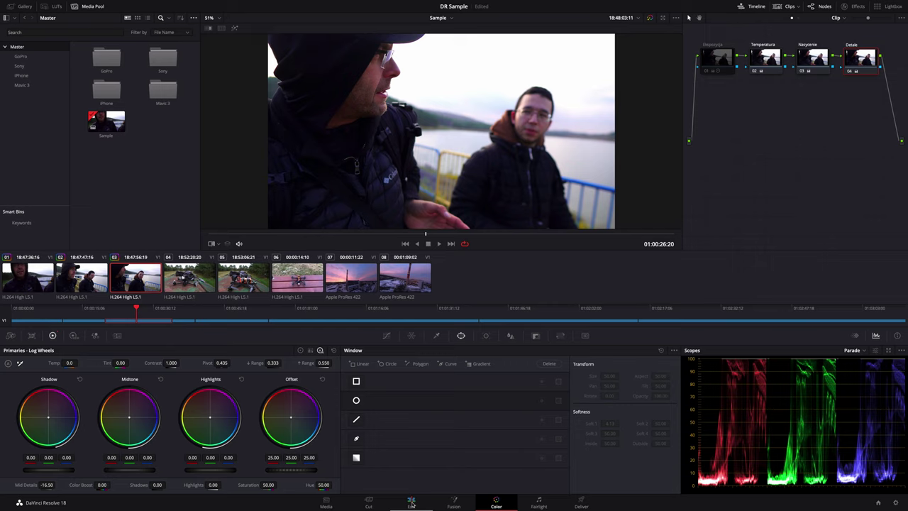
click(412, 505)
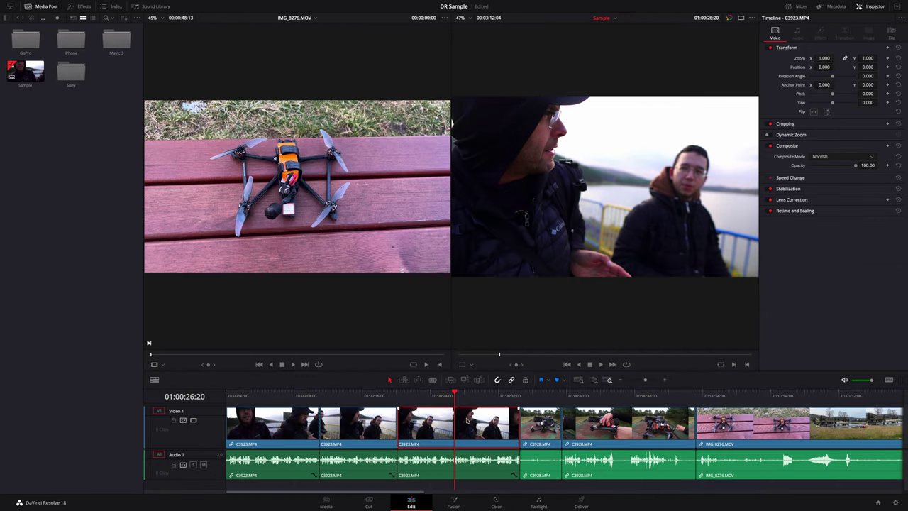
Step: Duplicate C3928 onto a new Video 2 track and set it to Zoom 0.5, Position X 974
drag(474, 395, 534, 403)
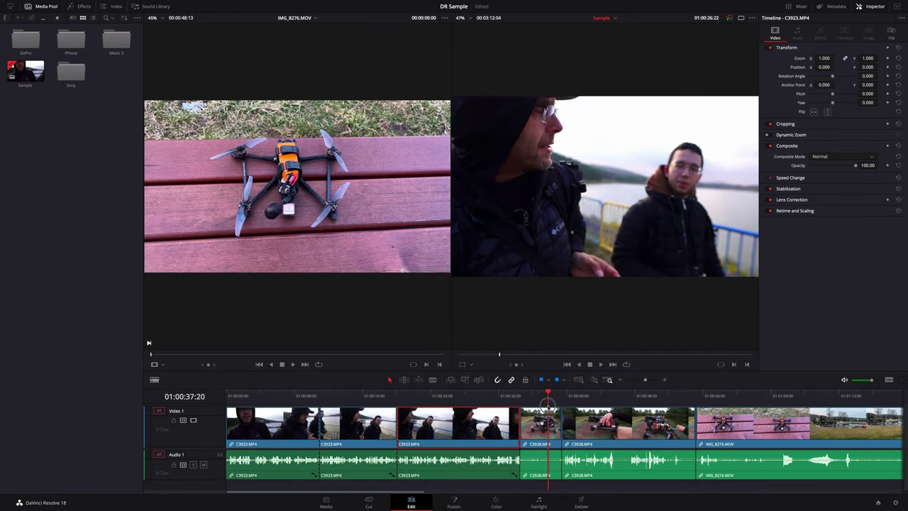
drag(574, 429, 574, 415)
mouse_move(825, 58)
mouse_down()
mouse_move(790, 58)
mouse_move(624, 416)
mouse_up()
scroll(624, 416, up, 2)
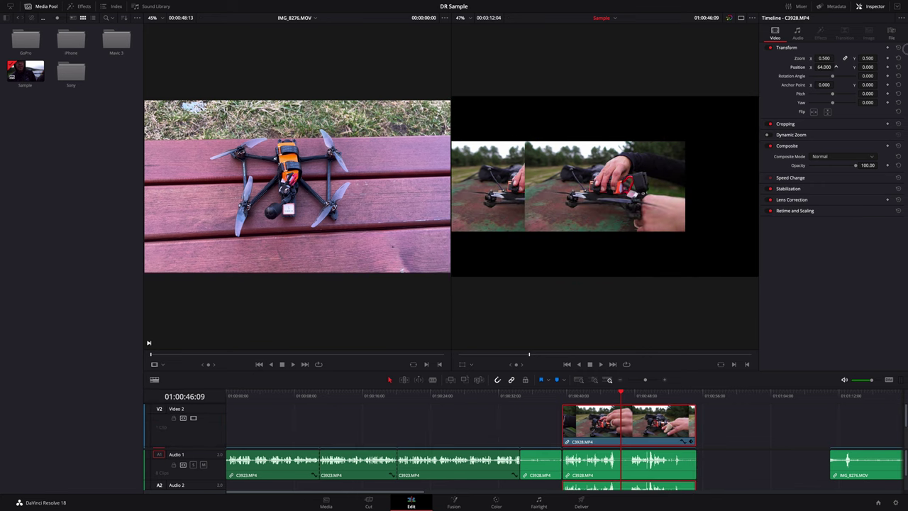
mouse_move(824, 67)
mouse_down()
mouse_move(836, 67)
mouse_move(824, 68)
mouse_up()
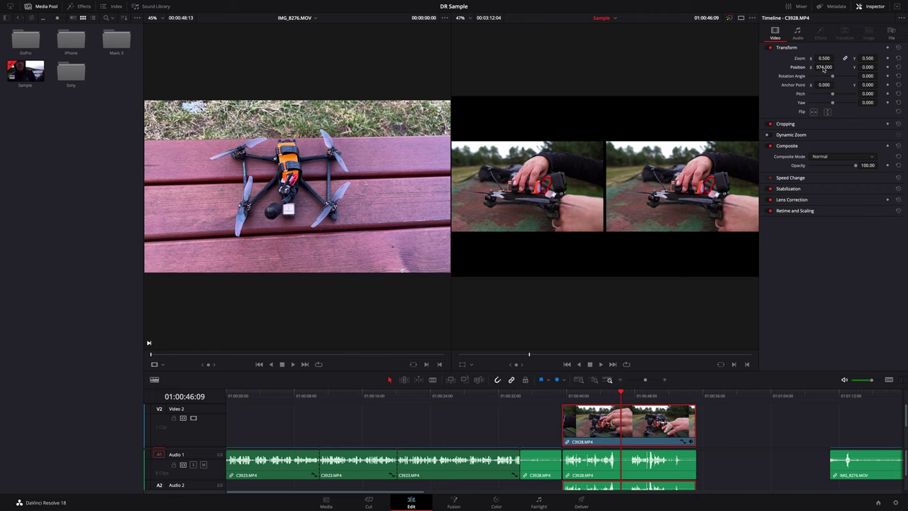
Step: Set the lower C3928 copy on Video 1 to Zoom 0.5, Position X -979
scroll(623, 441, down, 2)
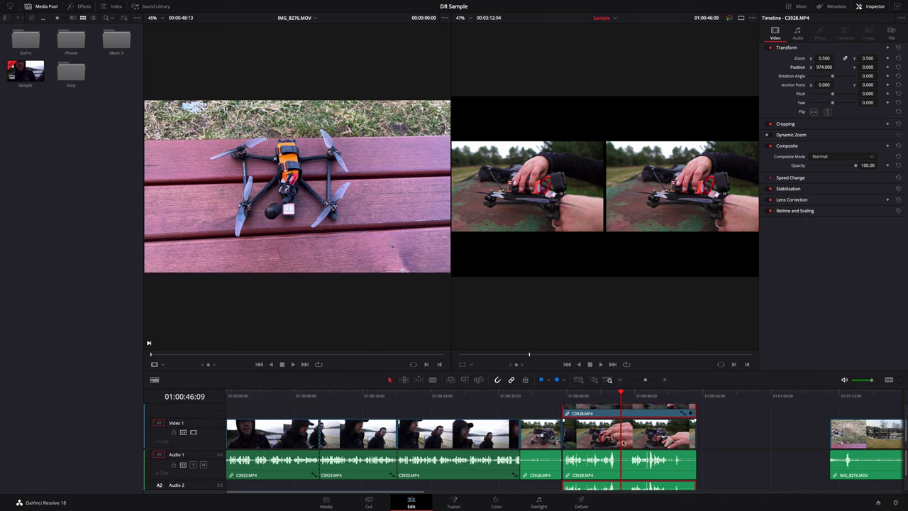
click(623, 443)
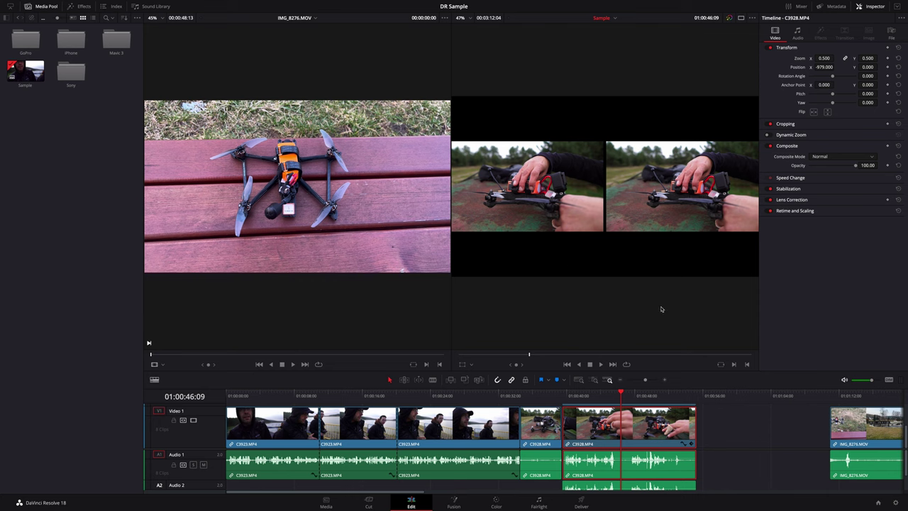
scroll(681, 248, up, 1)
scroll(613, 409, up, 1)
scroll(638, 222, down, 2)
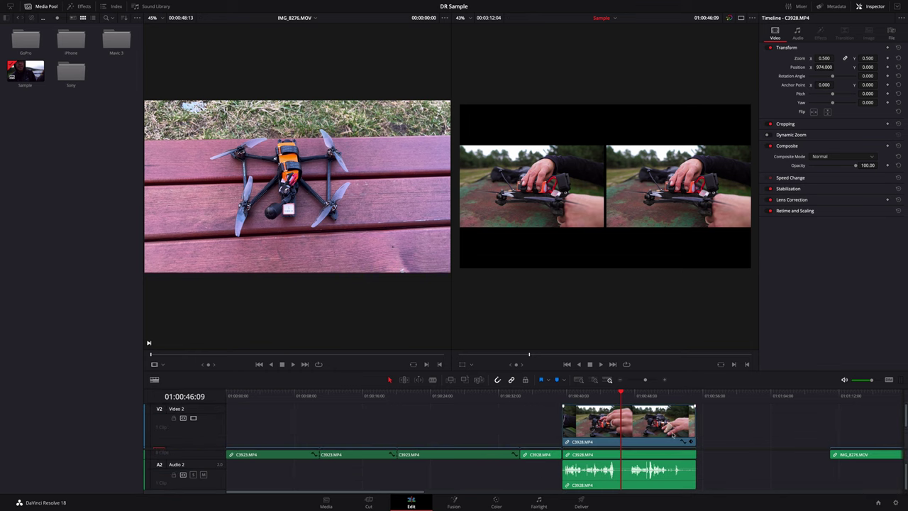
Step: Zoom the timeline out to show the later clips
scroll(628, 423, down, 1)
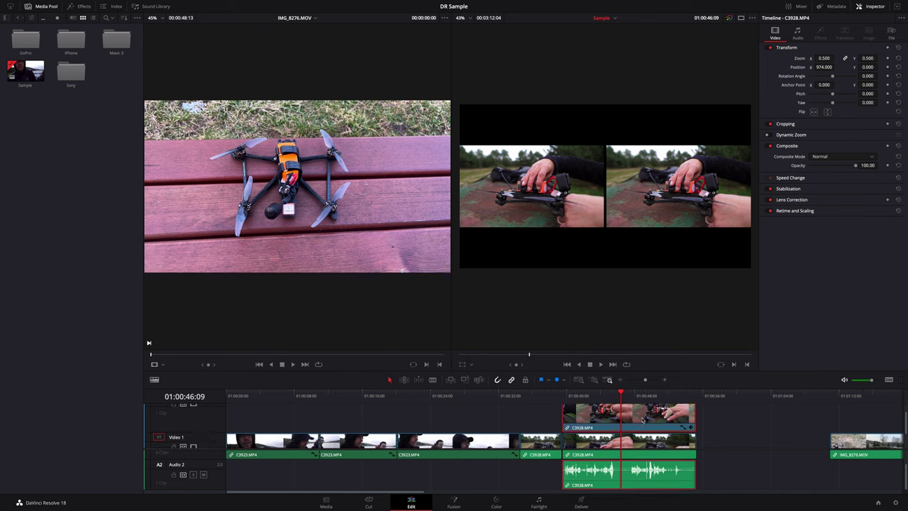
scroll(770, 447, up, 1)
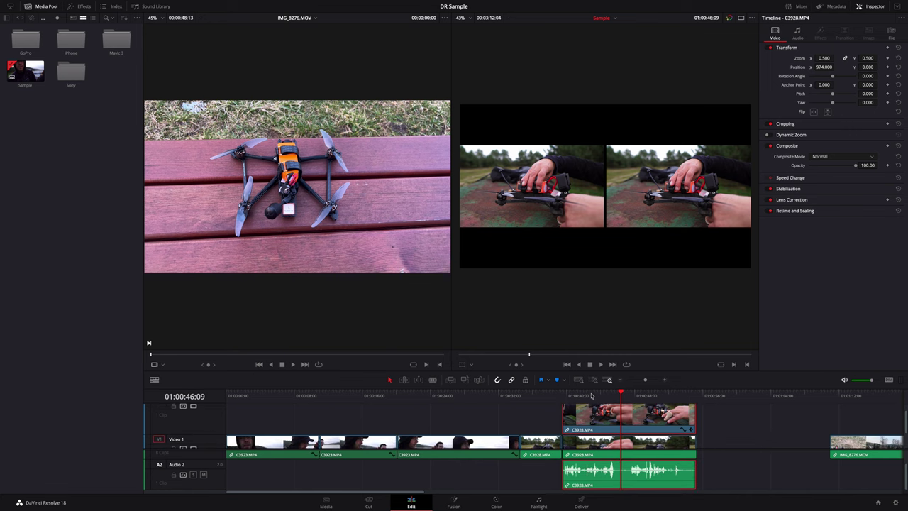
scroll(612, 417, down, 3)
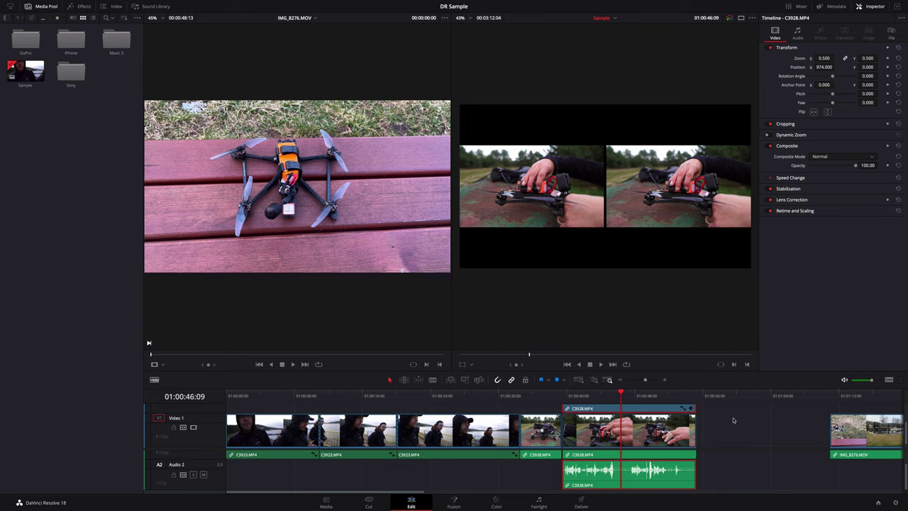
click(621, 381)
click(622, 381)
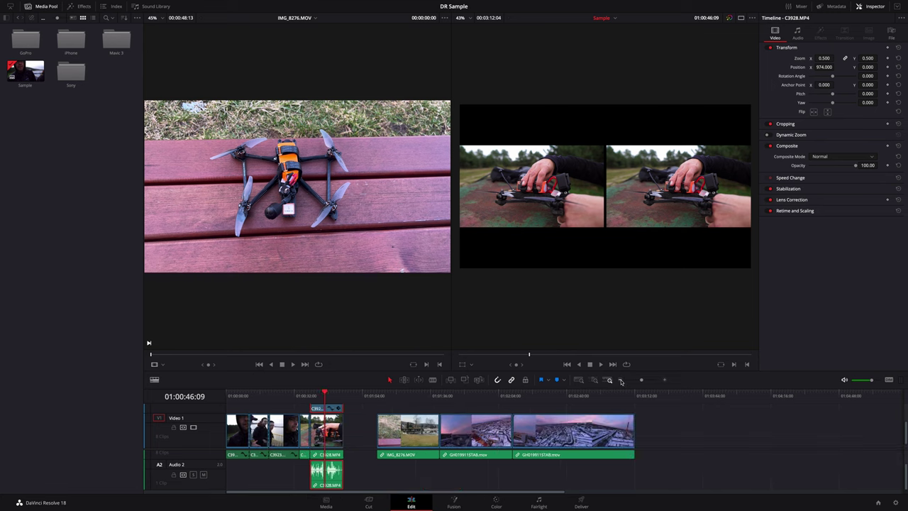
Step: Slide the three clips after C3928 left, undo the move, and go to the Cut page
click(377, 428)
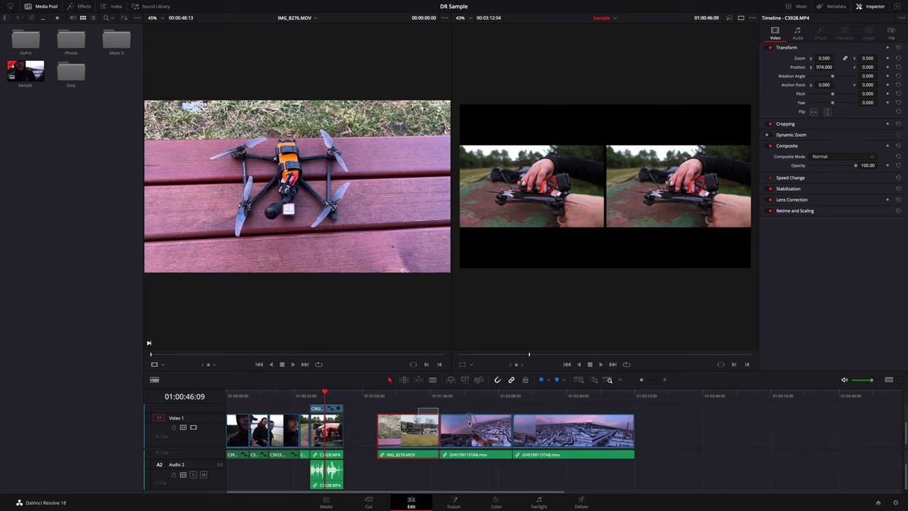
drag(418, 408, 525, 434)
drag(396, 430, 364, 429)
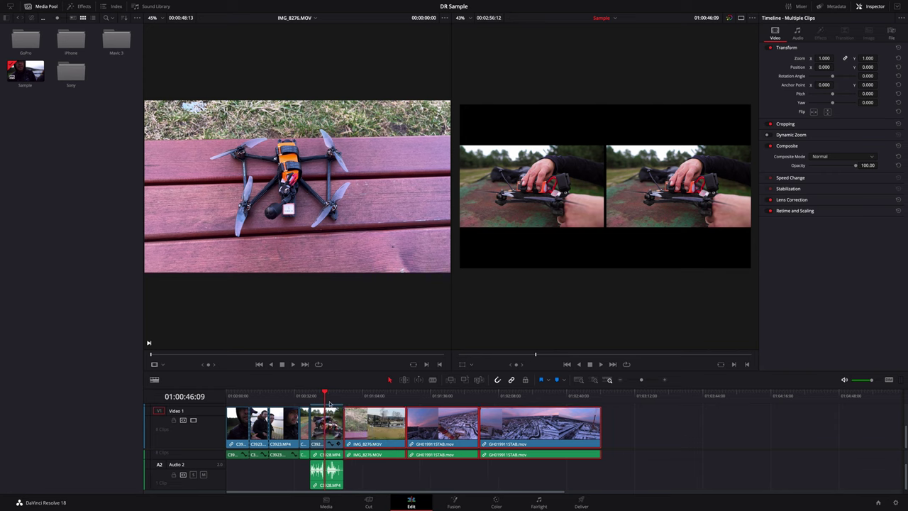
drag(326, 395, 344, 395)
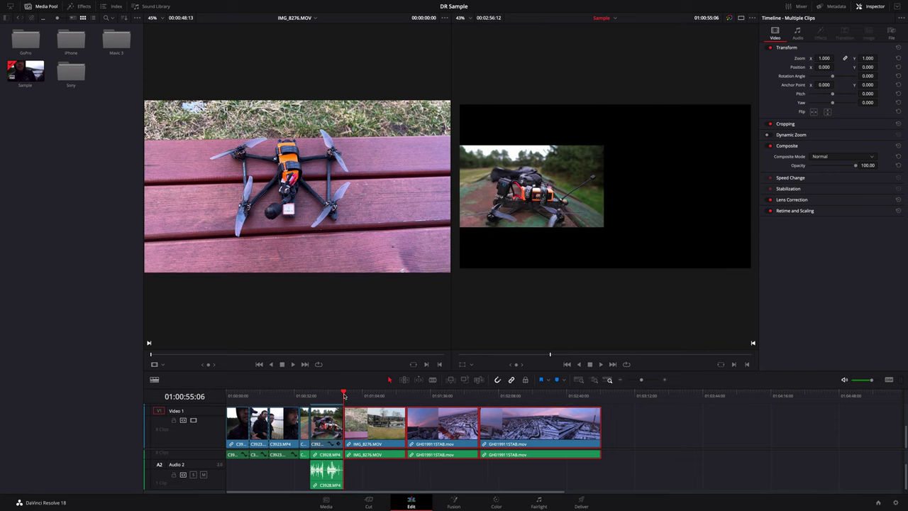
key(ctrl+z)
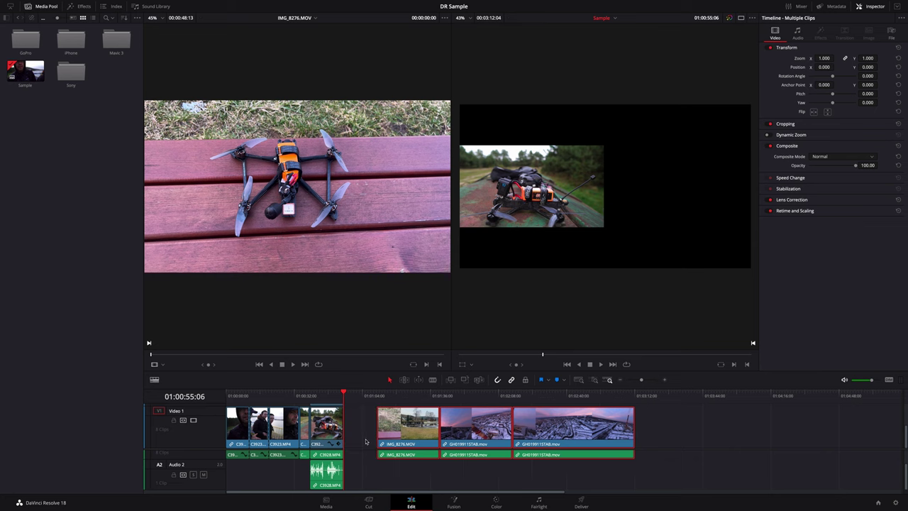
click(367, 503)
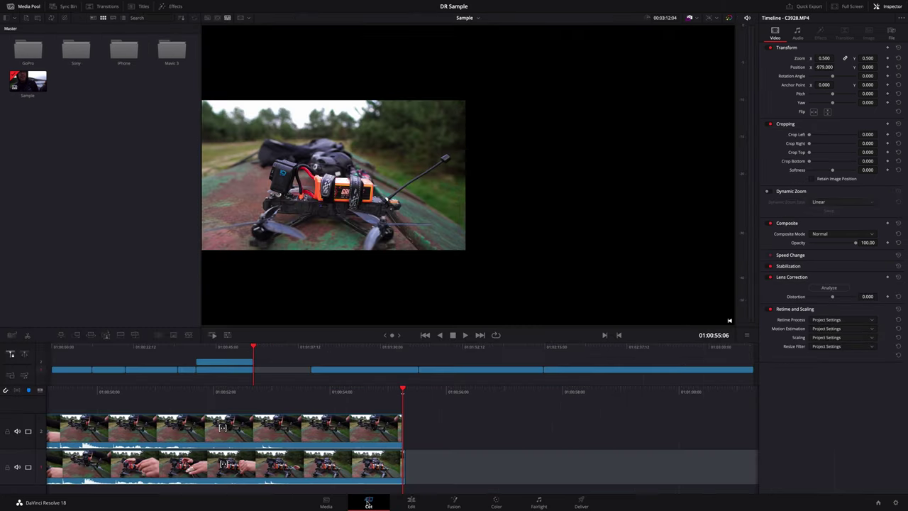
Step: Ripple-delete the gap after C3928 on the Cut page, save the project, then undo the deletion
mouse_move(119, 356)
mouse_down()
mouse_move(244, 358)
mouse_move(343, 374)
mouse_move(296, 372)
mouse_up()
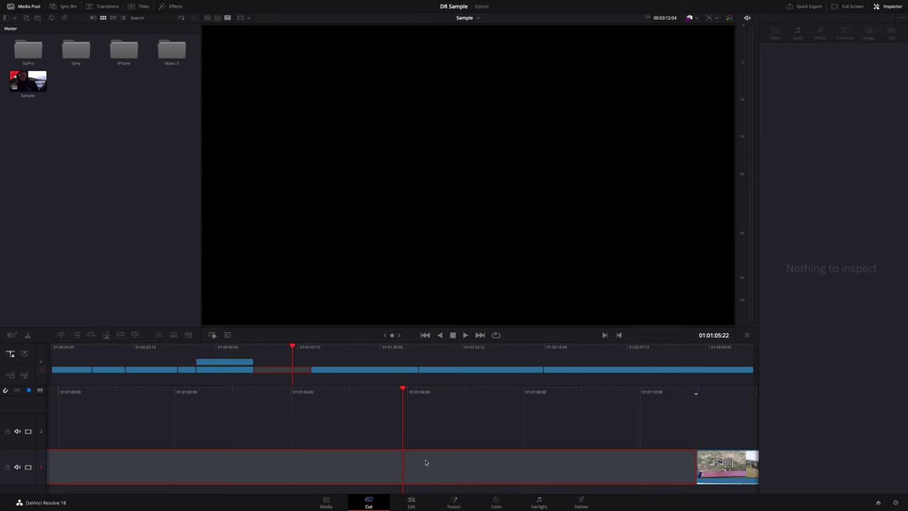
key(Delete)
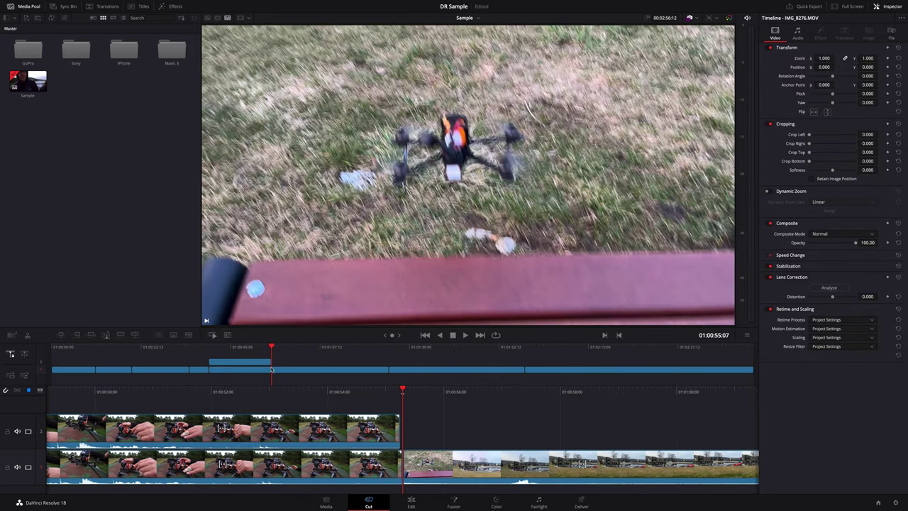
key(ctrl+s)
key(ctrl+z)
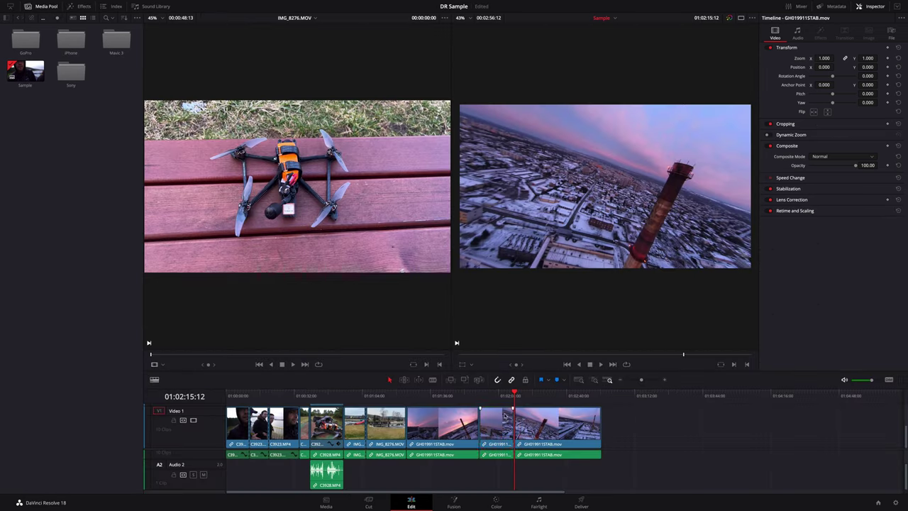
Step: Delete the GH019911 clip, then ripple-delete the resulting gap on the Cut page, undoing and redoing it
key(BackSpace)
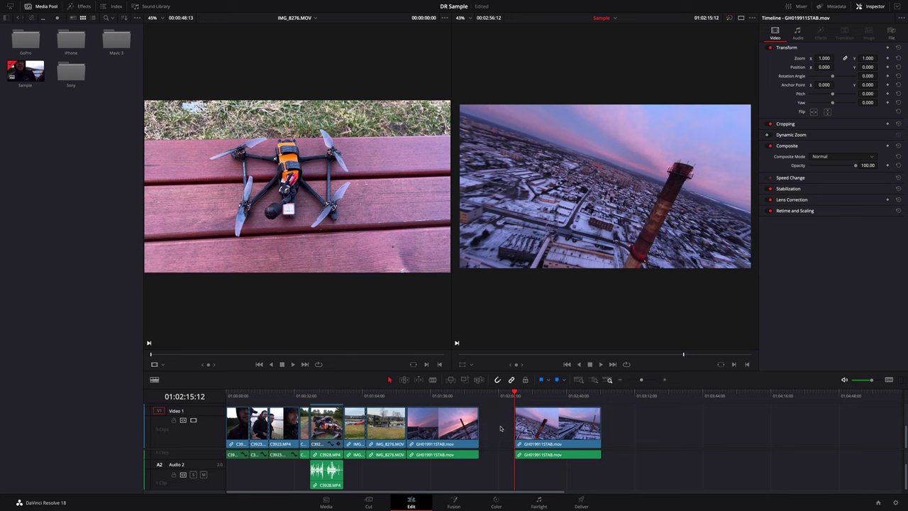
mouse_move(515, 394)
mouse_down()
mouse_move(480, 391)
mouse_move(515, 392)
mouse_up()
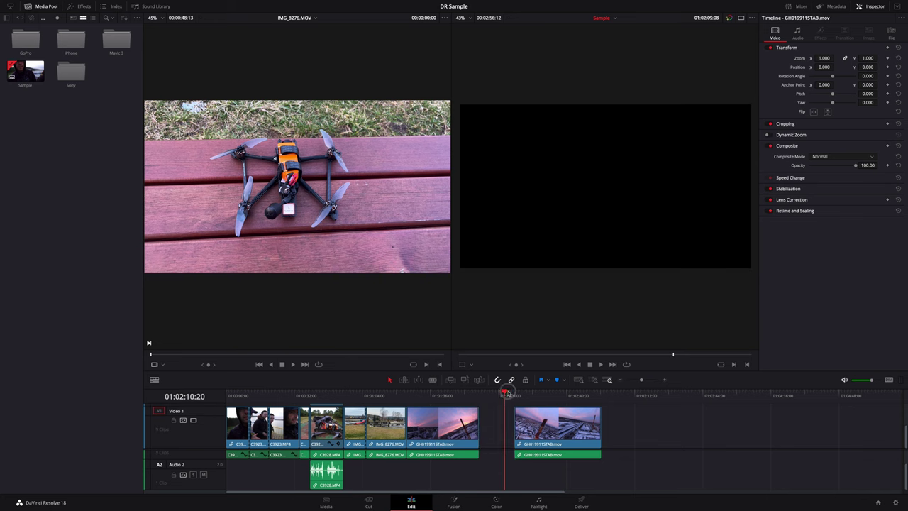
click(369, 502)
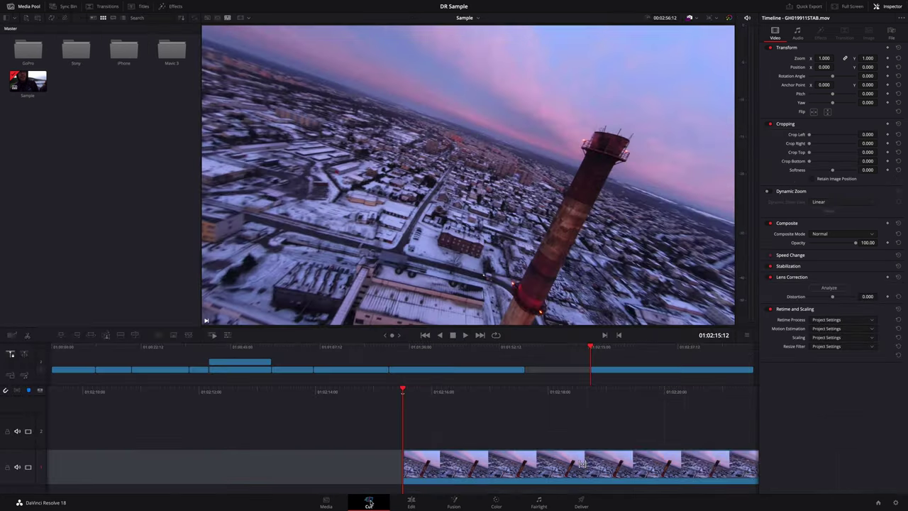
click(567, 373)
key(BackSpace)
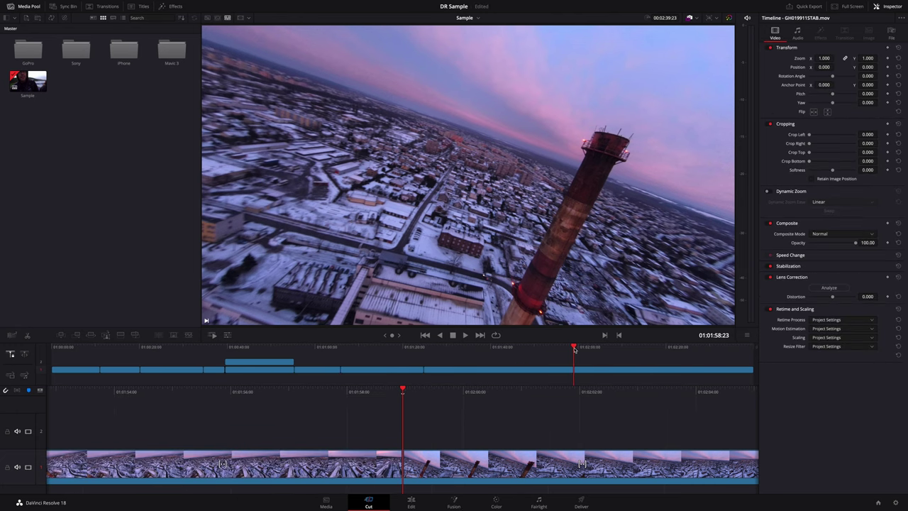
key(ctrl+z)
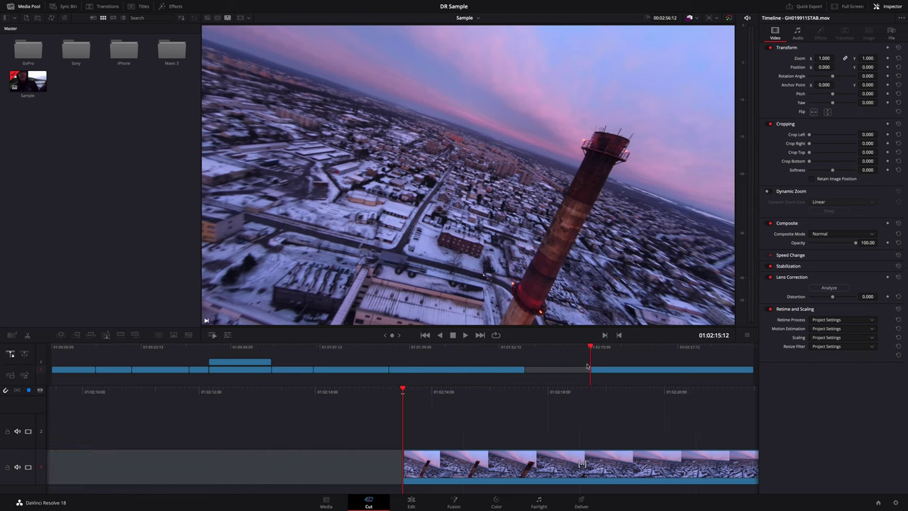
key(BackSpace)
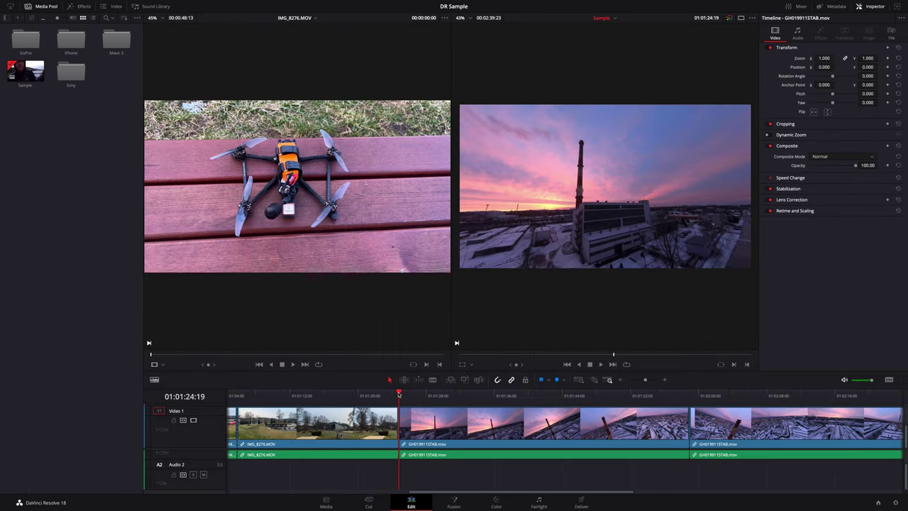
Step: Ripple-trim the middle clip's start to the playhead near 01:01:30, then undo
drag(399, 394, 541, 399)
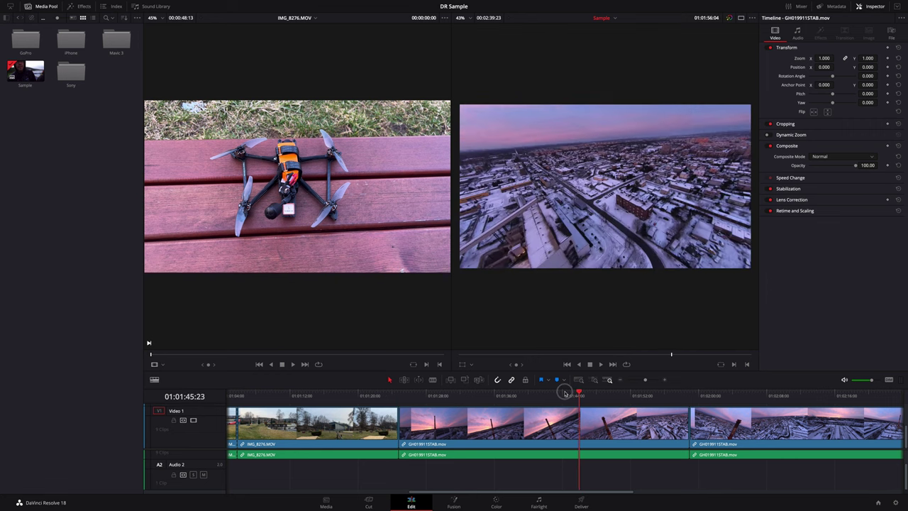
drag(407, 394, 449, 392)
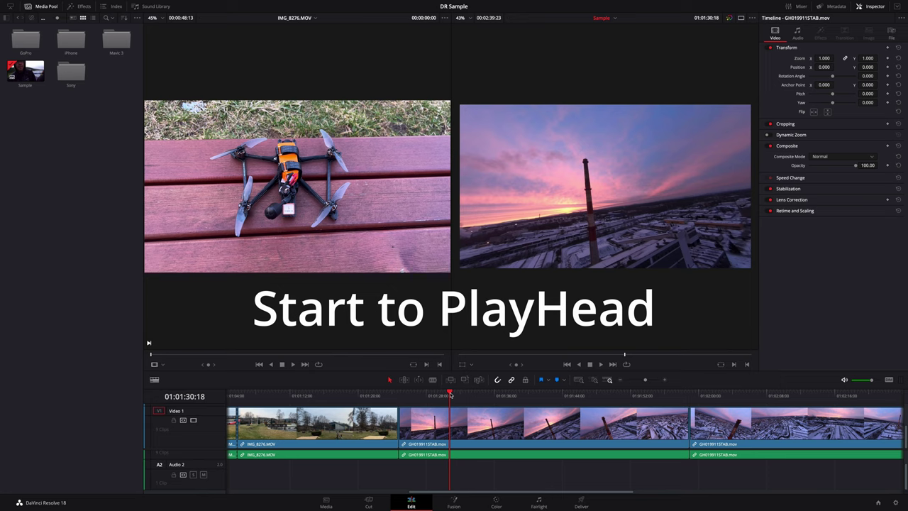
key(ctrl+shift+[)
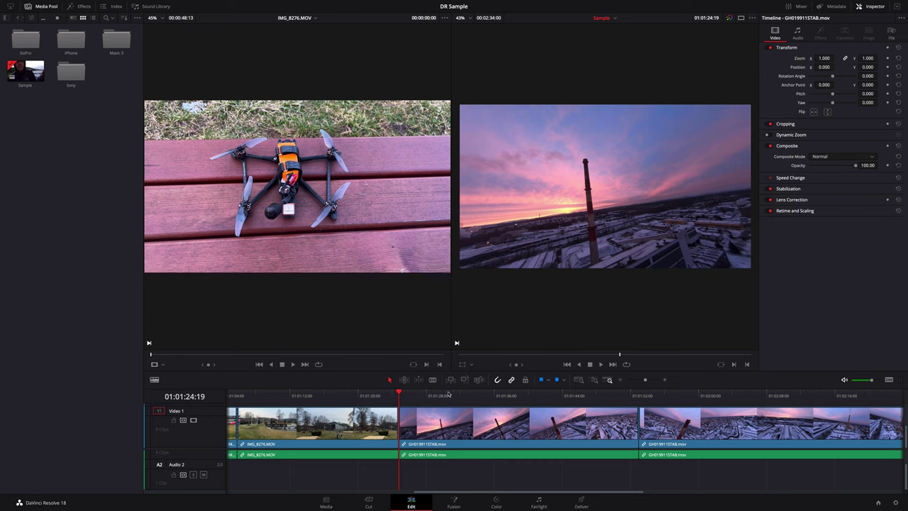
key(ctrl+z)
Step: Ripple-trim the middle clip's end to the playhead further in, then undo
drag(449, 394, 575, 398)
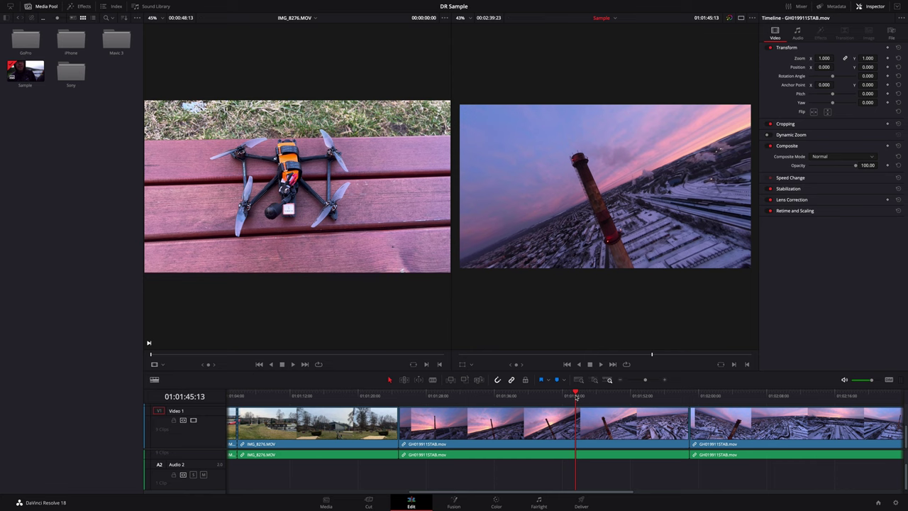
key(ctrl+shift+bracketright)
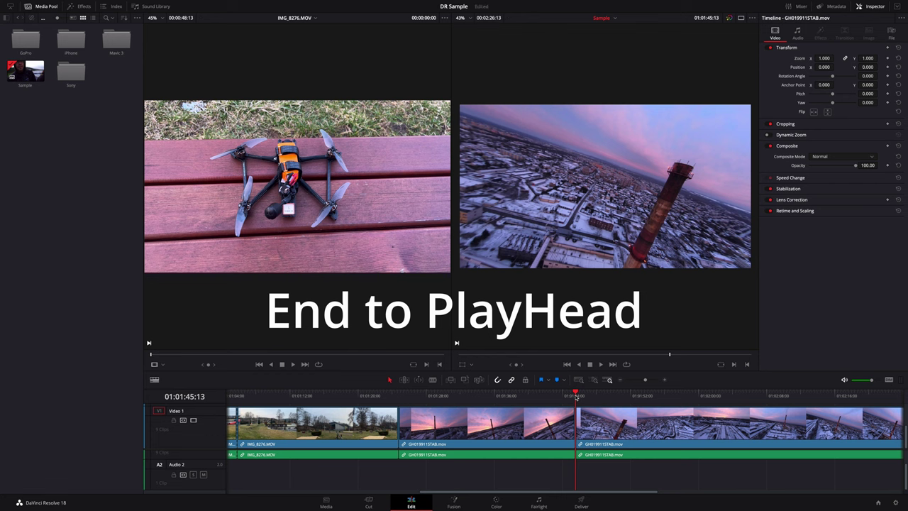
key(ctrl+z)
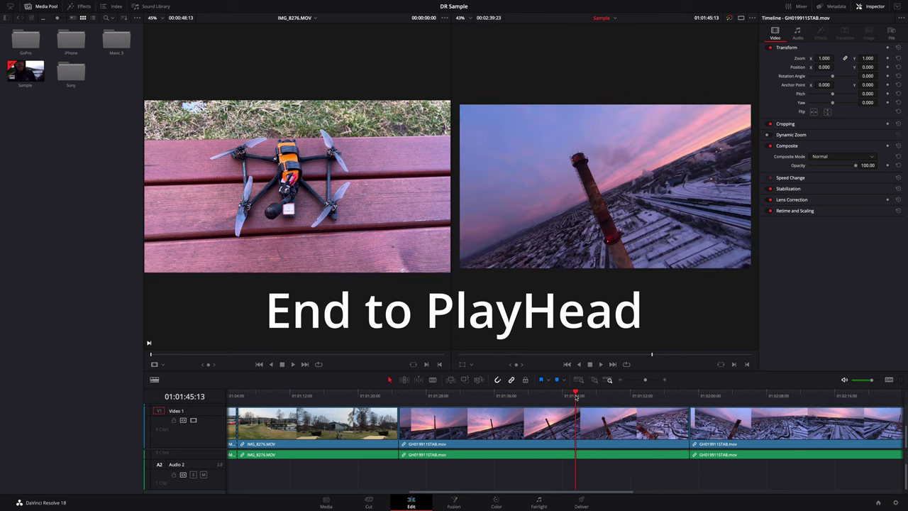
Step: Open DaVinci Resolve's Keyboard Customization window
drag(576, 396, 465, 399)
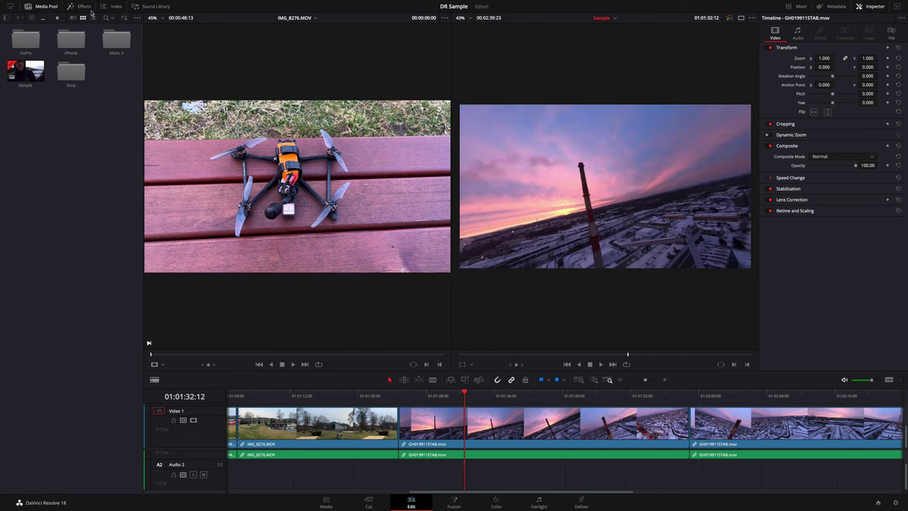
click(29, 5)
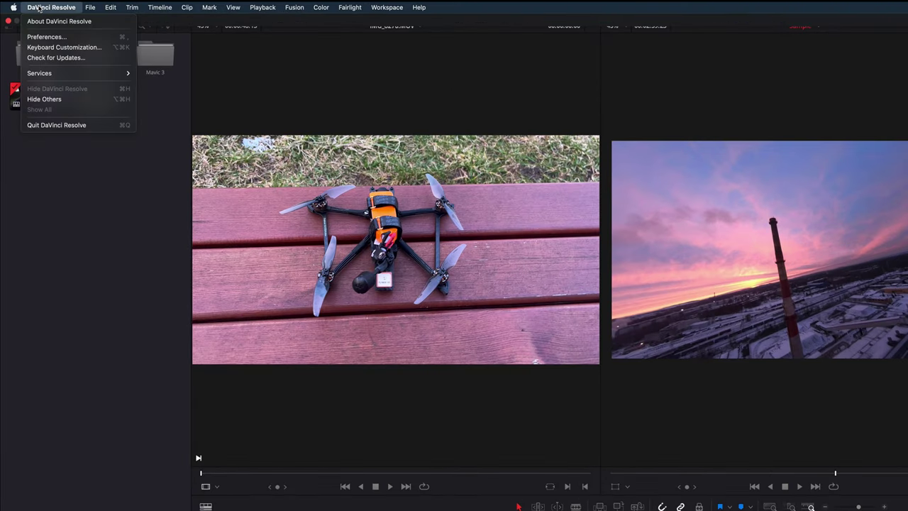
click(48, 48)
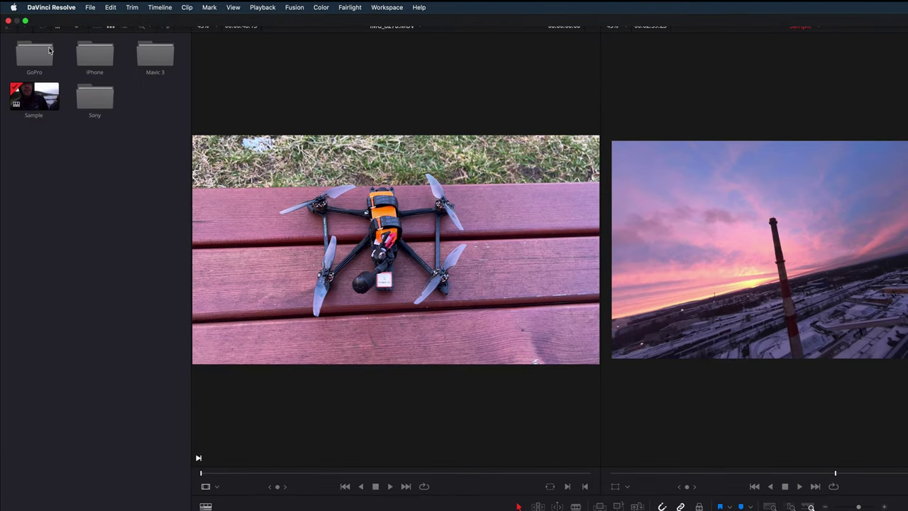
Step: Check which commands the Q and W keys run on the keyboard map
click(435, 198)
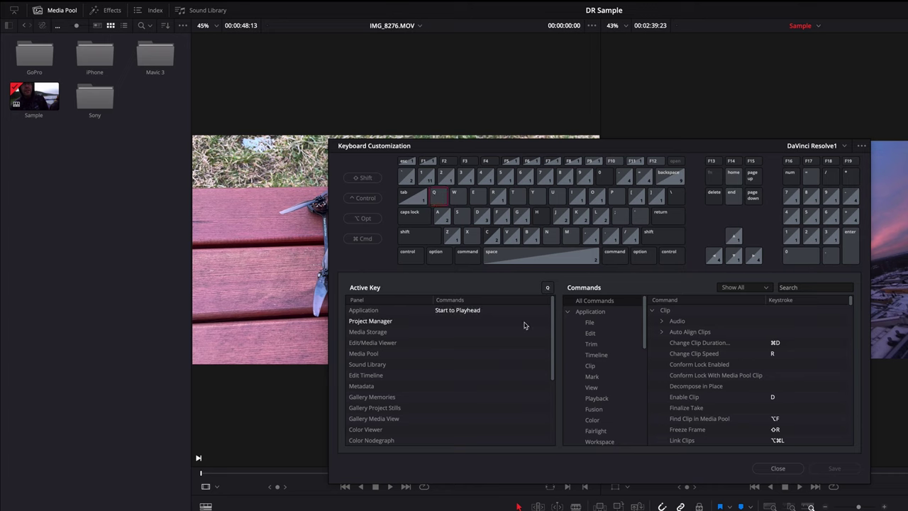
click(458, 198)
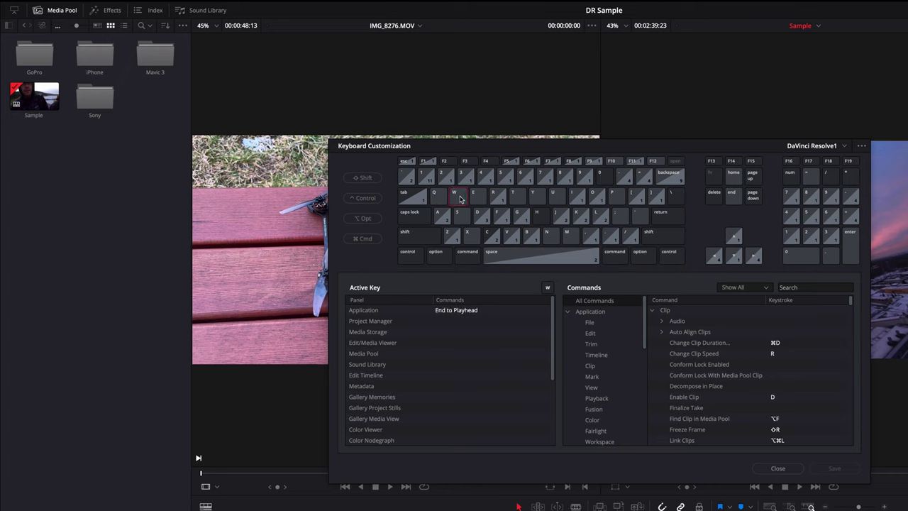
click(437, 197)
Step: Search the commands for 'Start to Playhead' and expand Trim > Ripple
click(805, 286)
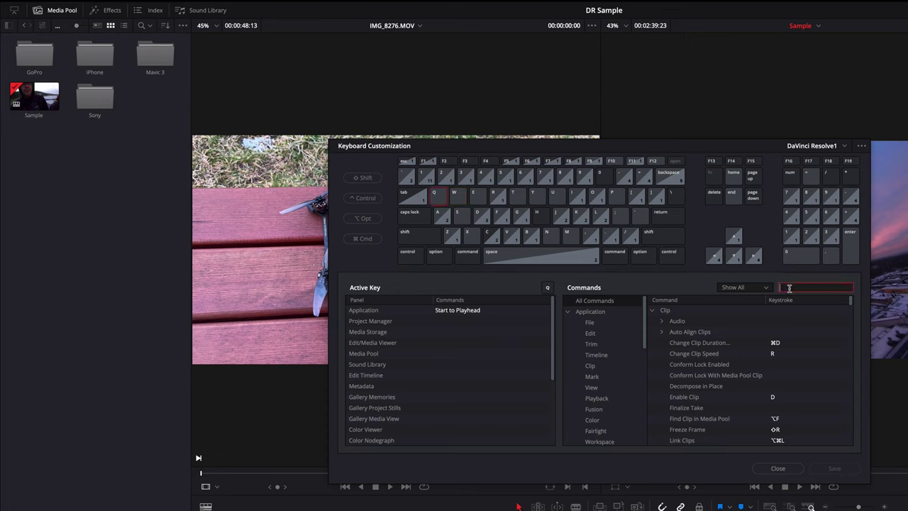
text(Start to Playhead)
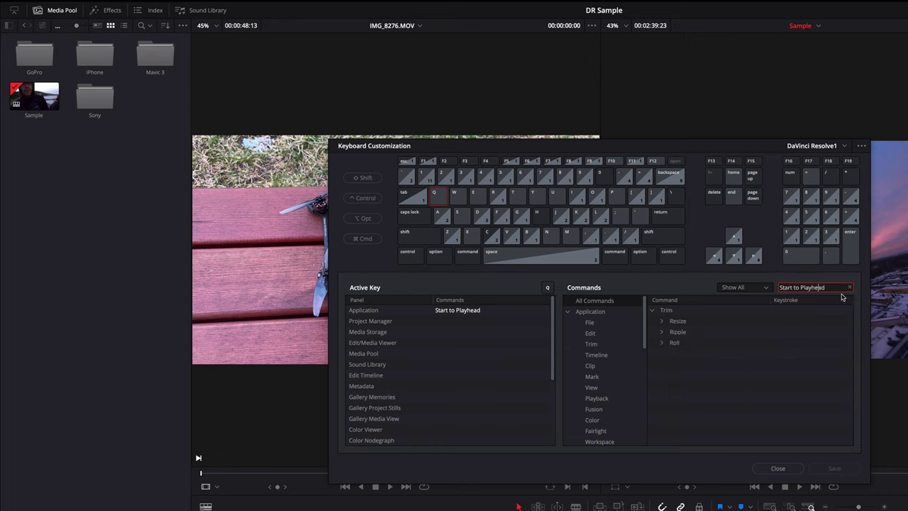
click(662, 332)
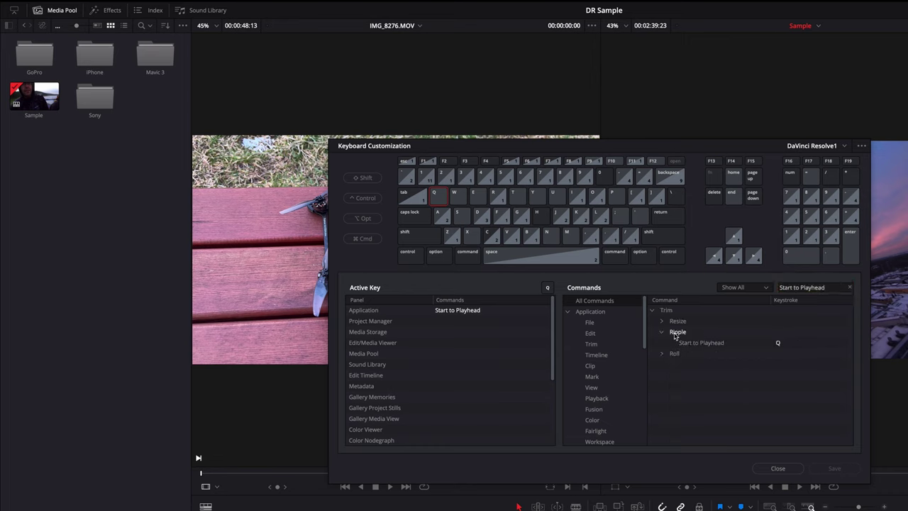
mouse_move(698, 347)
Step: Search for 'End to Playhead' and select that ripple command
click(790, 287)
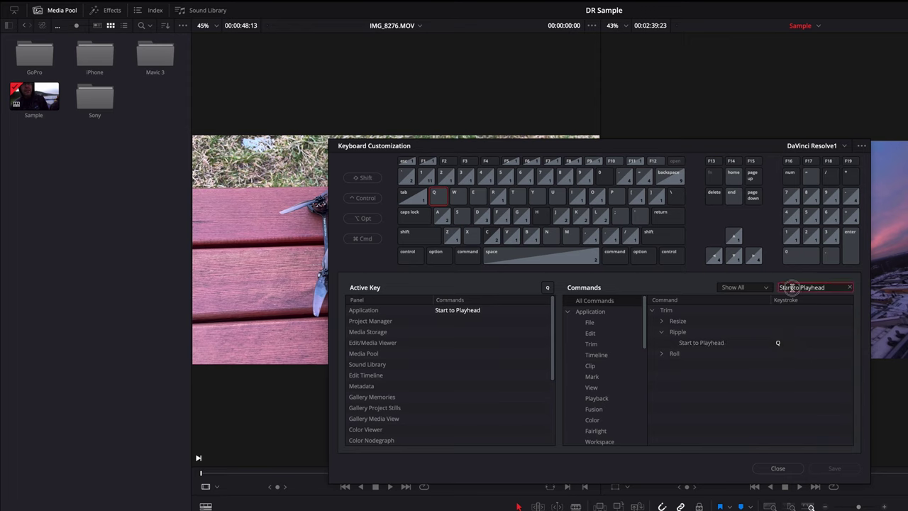
double_click(789, 288)
text(END)
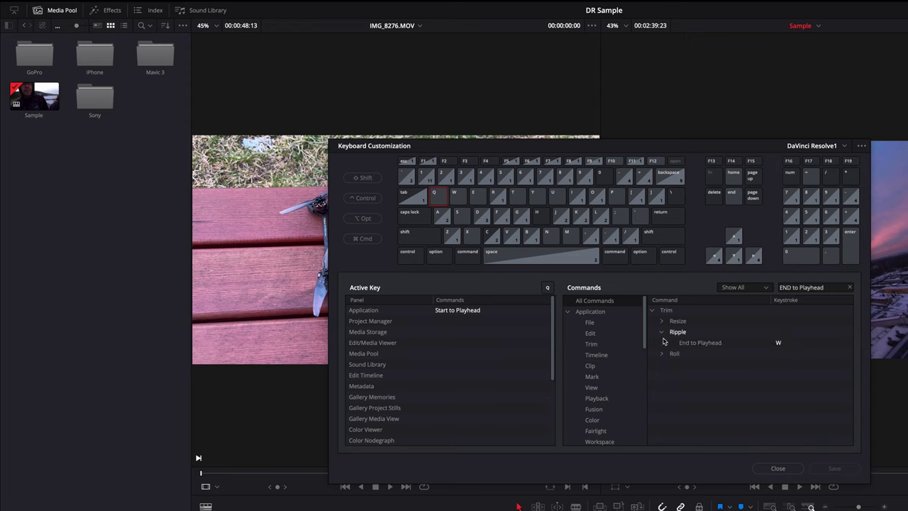
click(746, 347)
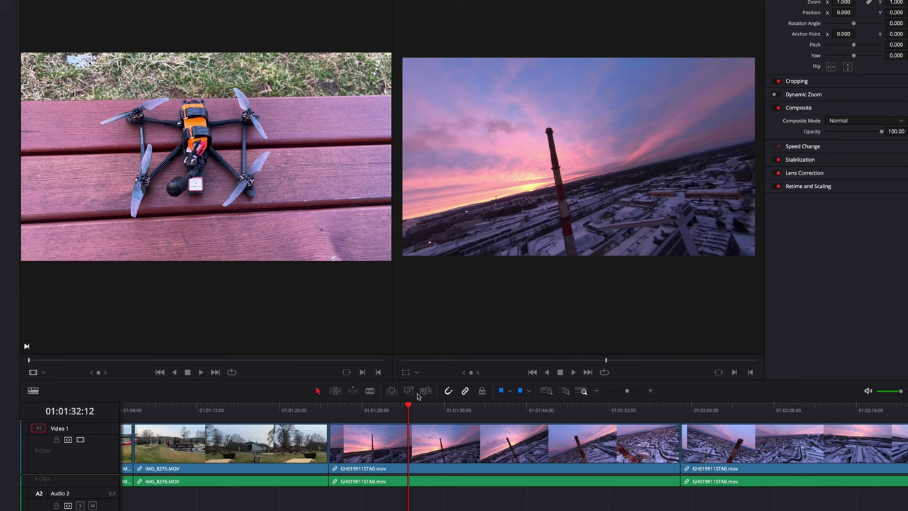
Step: Ripple-trim the sunset clip's end and the next clip's start at the playhead, then play the edit back
mouse_move(410, 406)
mouse_down()
mouse_move(370, 408)
mouse_move(482, 431)
mouse_move(608, 426)
mouse_move(595, 429)
mouse_up()
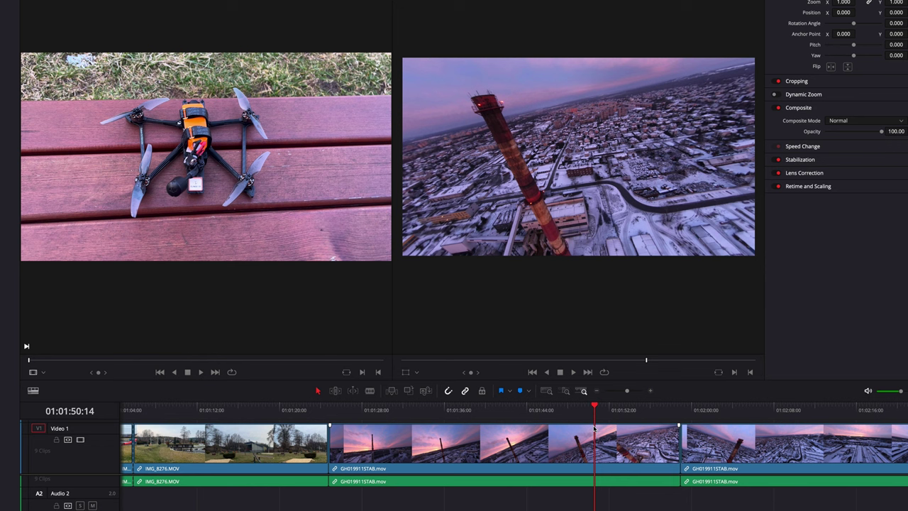
key(ctrl+shift+bracketright)
mouse_move(596, 410)
mouse_down()
mouse_move(366, 415)
mouse_move(482, 426)
mouse_up()
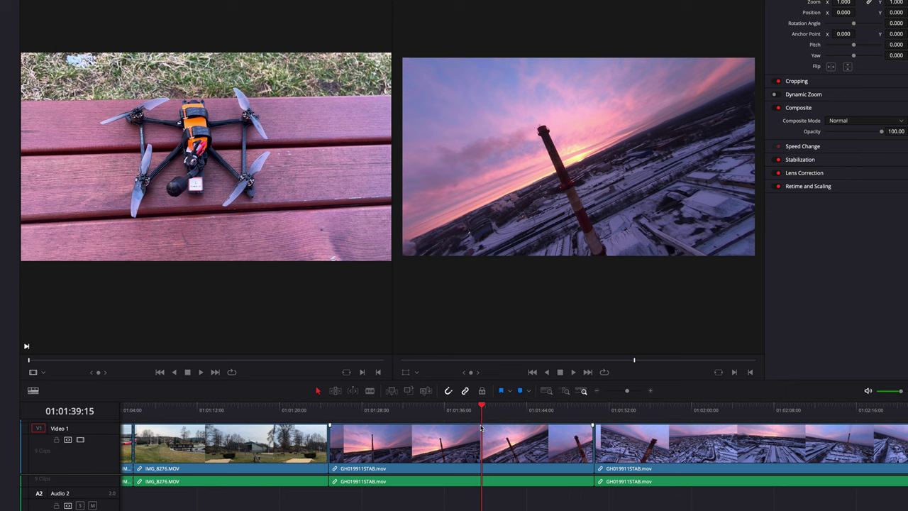
key(ctrl+shift+[)
click(380, 432)
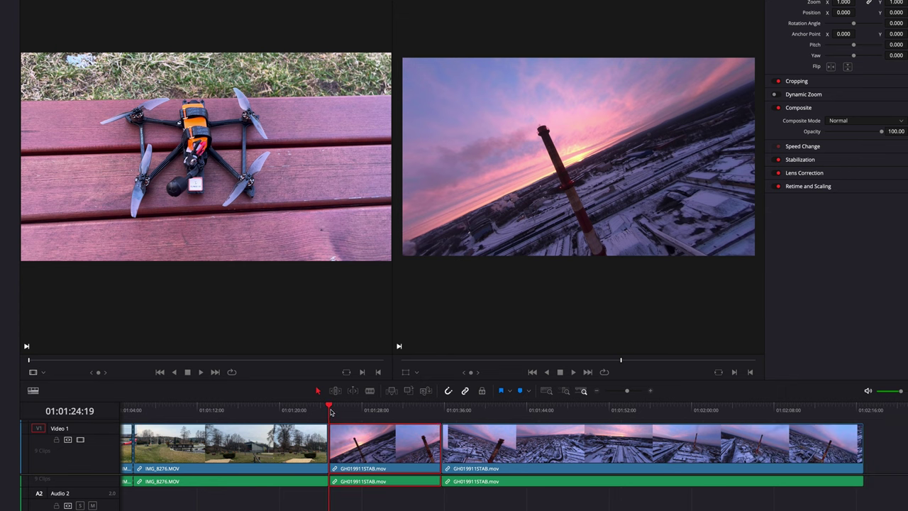
key(space)
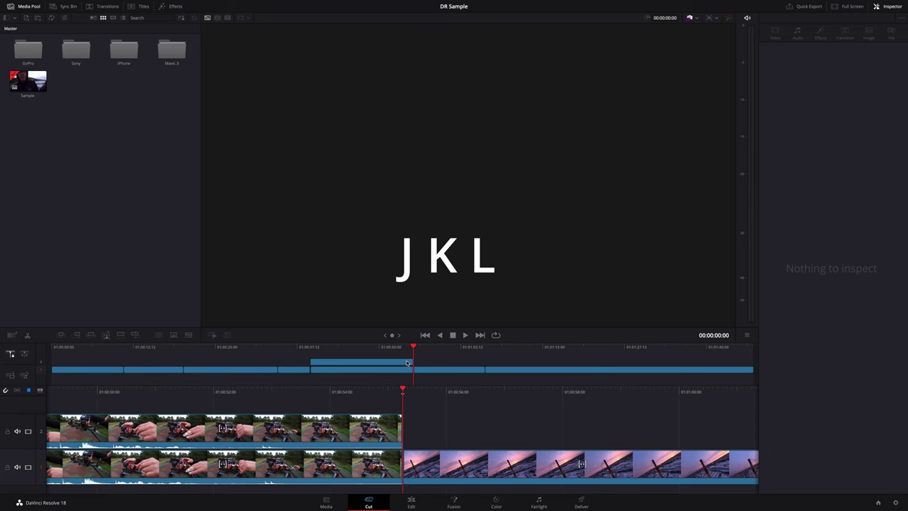
Step: Scrub the drone footage, then open the iPhone bin listing IMG_8246.MOV, IMG_8243.MOV and IMG_8276.MOV
drag(414, 348, 396, 349)
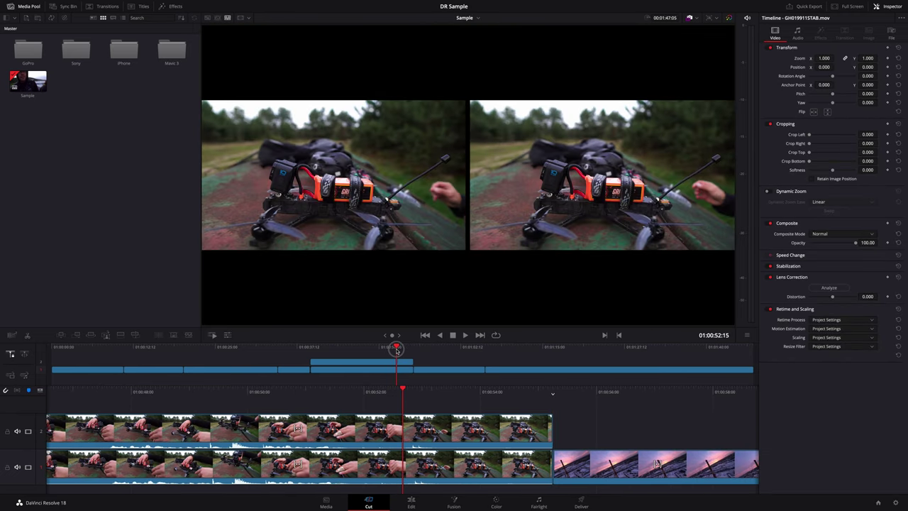
drag(396, 349, 417, 351)
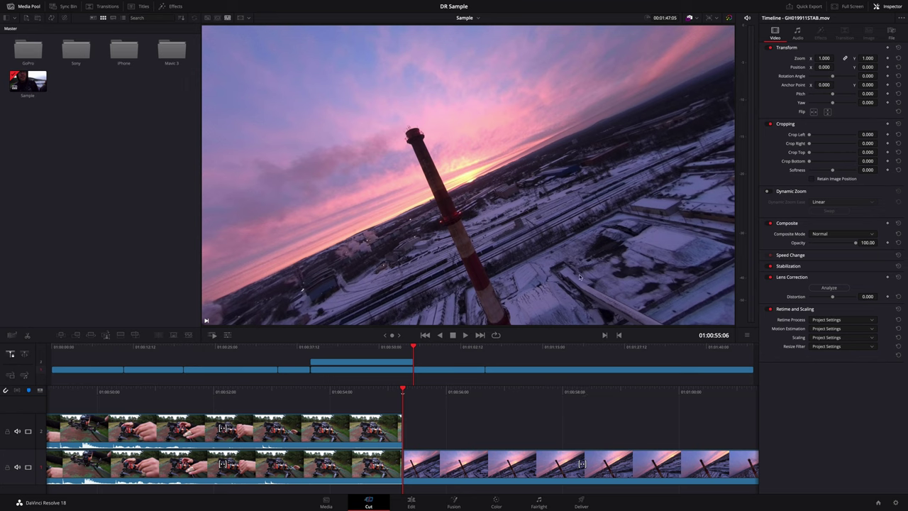
double_click(124, 49)
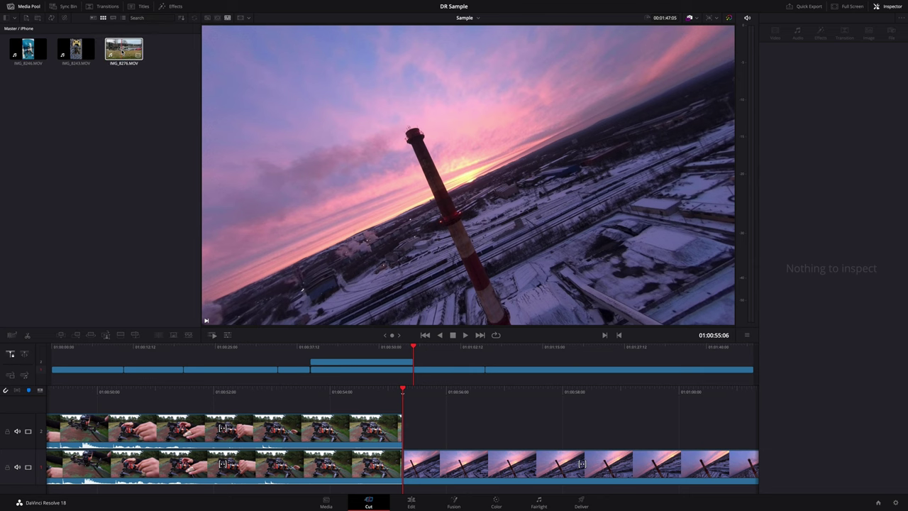
Step: Load IMG_8276.MOV, shuttle with J/K/L to the drone on the bench, and move its start point later
click(122, 51)
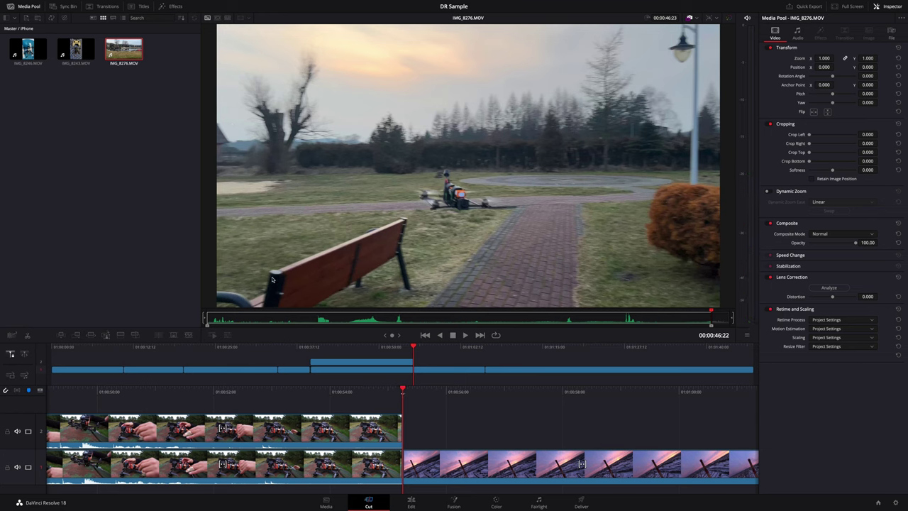
key(space)
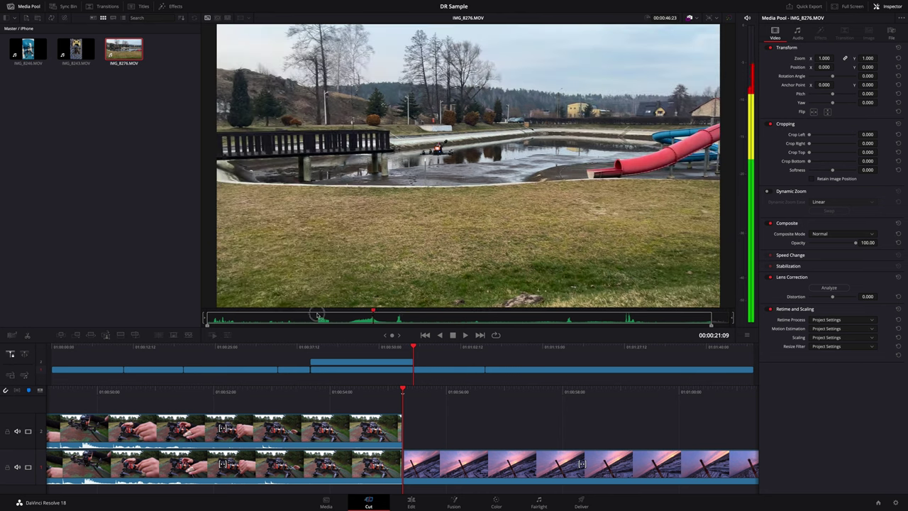
key(Home)
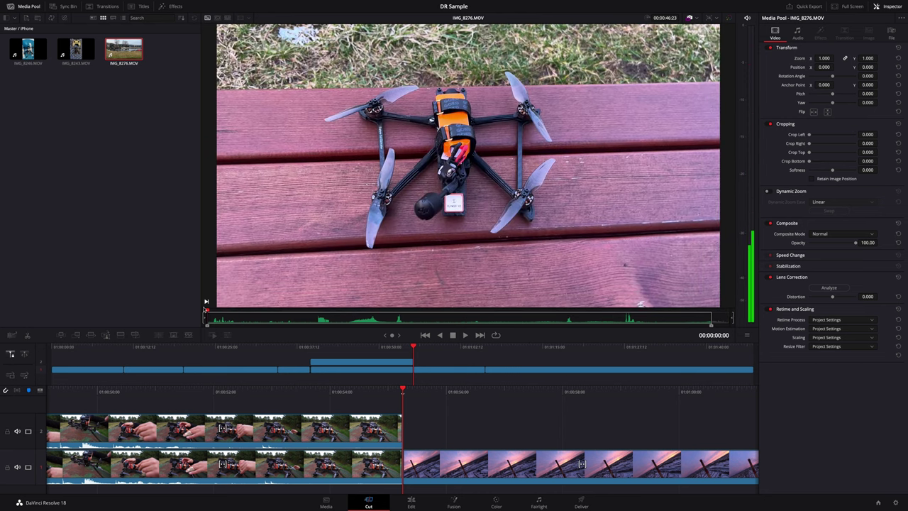
key(space)
key(l)
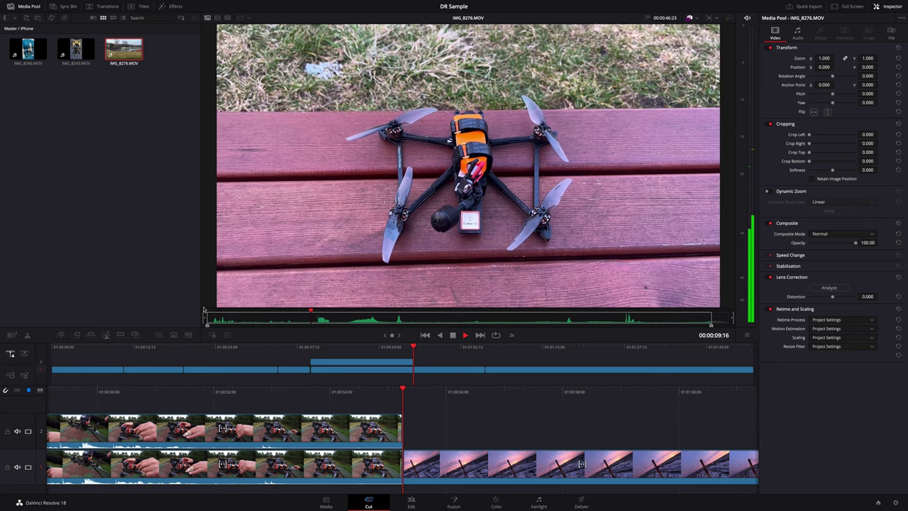
key(k)
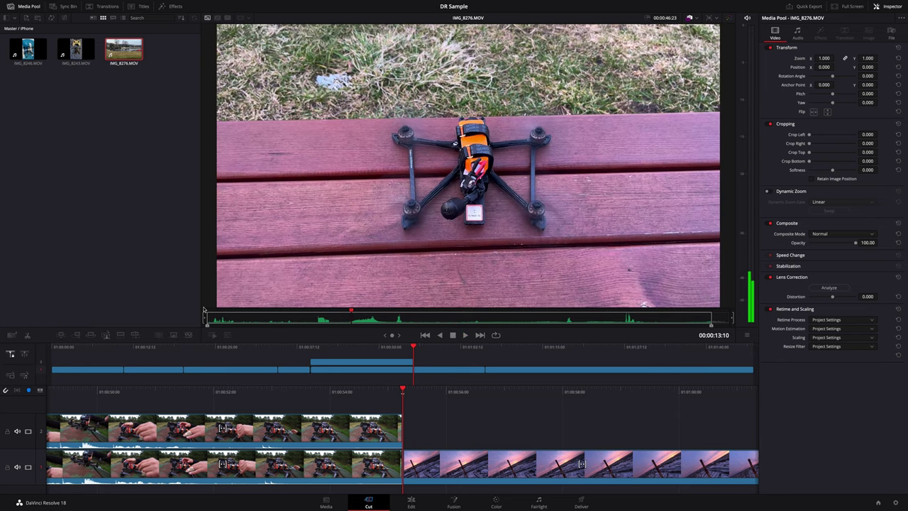
mouse_move(209, 325)
mouse_down()
mouse_move(351, 321)
mouse_move(205, 323)
mouse_up()
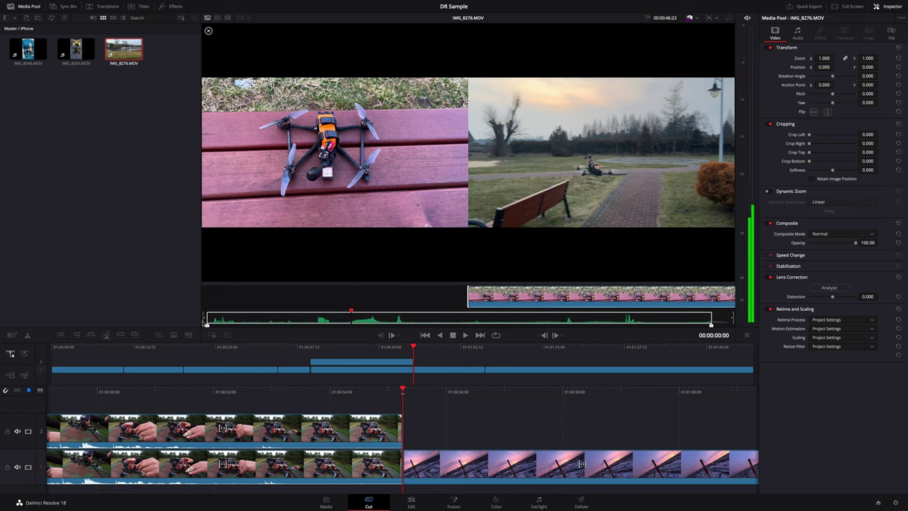
Step: Mark an in point at the drone on the bench and an out point at the park pond, spanning 00:00:04:01
click(349, 311)
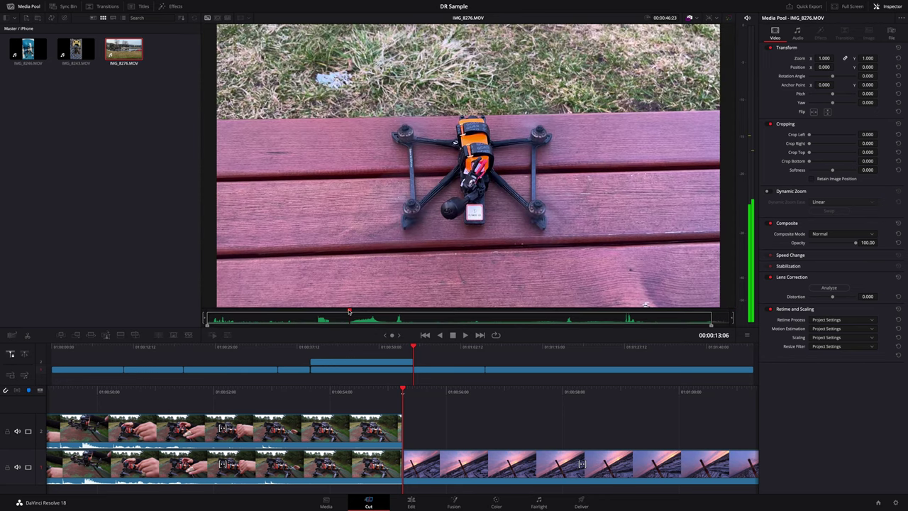
key(i)
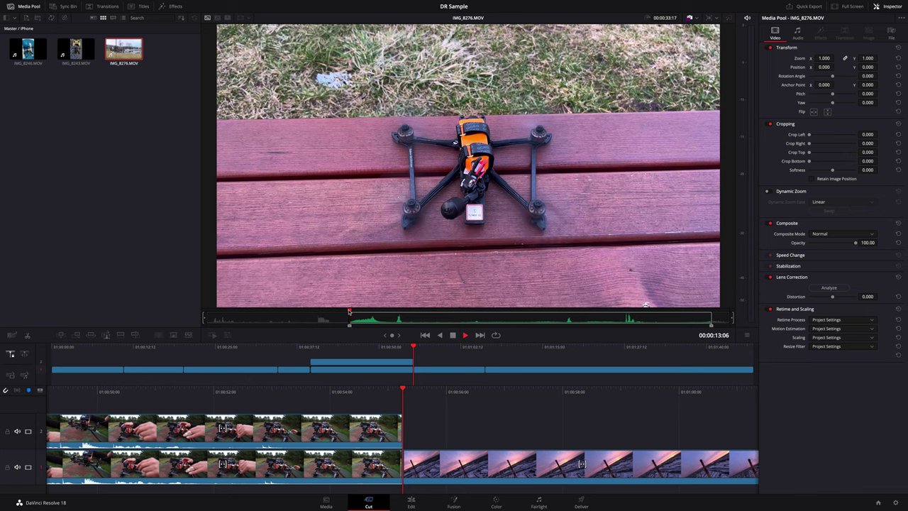
key(space)
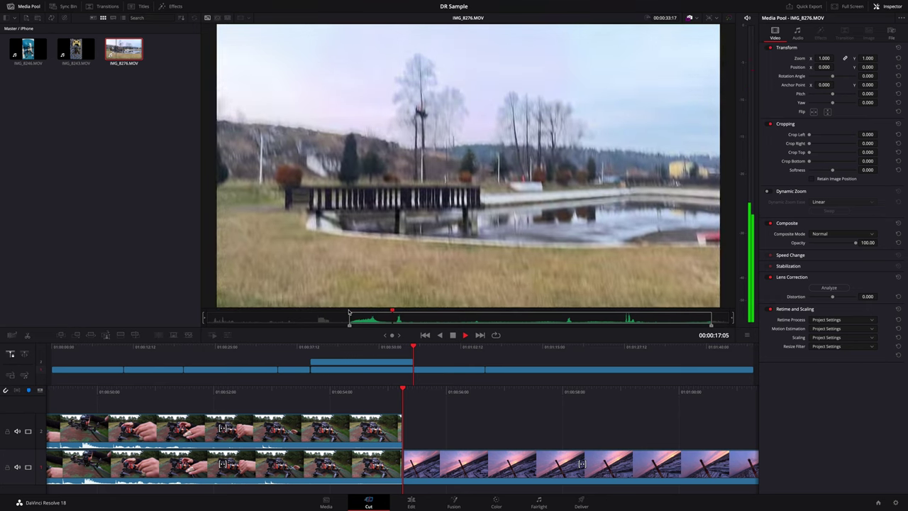
key(space)
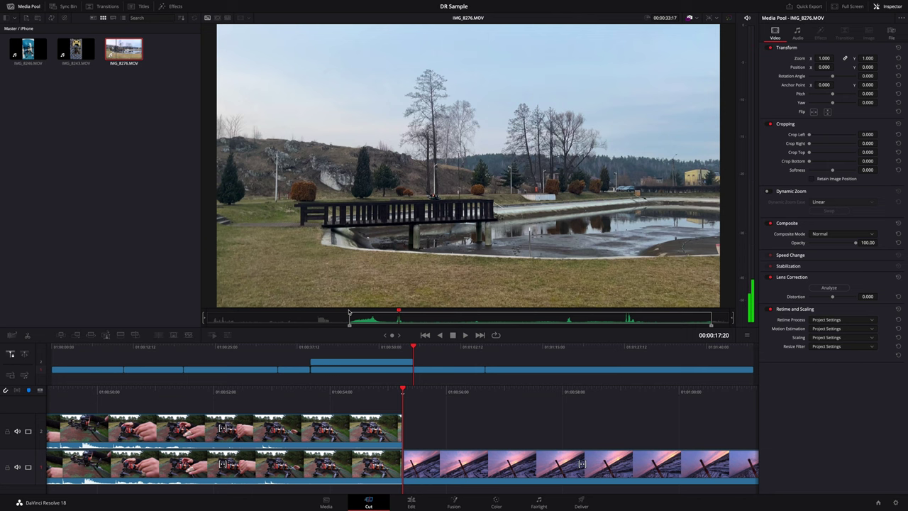
key(Left)
key(Left)
key(Left)
key(Left)
key(Left)
key(Left)
key(Left)
key(Left)
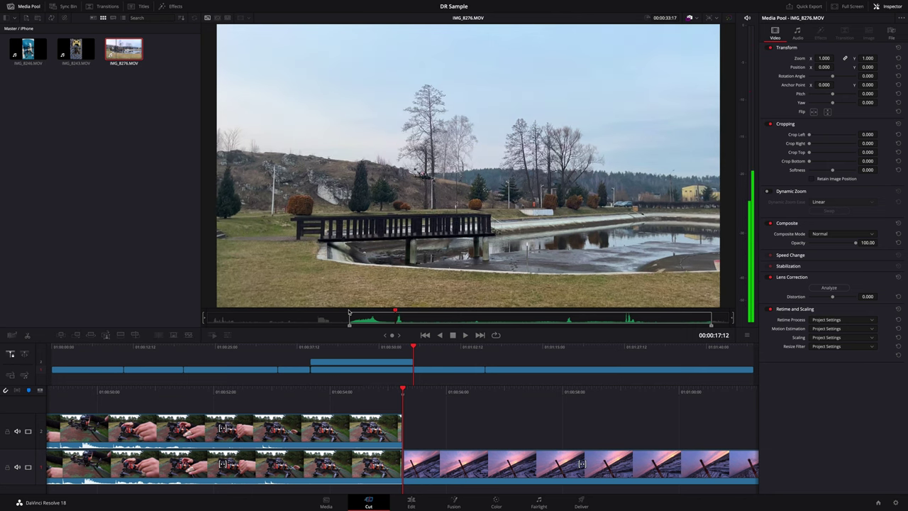
key(Left)
key(Left)
key(Left)
key(Left)
key(Left)
key(Left)
key(Left)
key(Left)
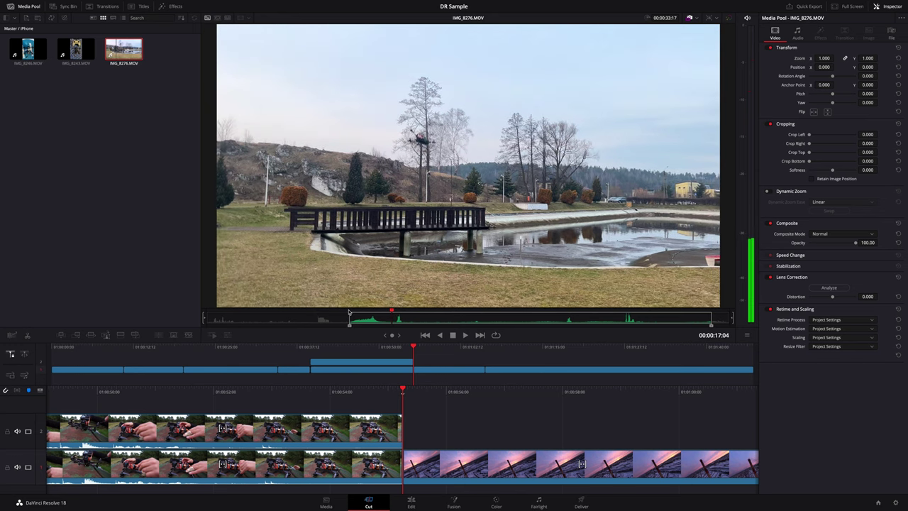
key(Left)
key(Left)
key(Left)
key(Left)
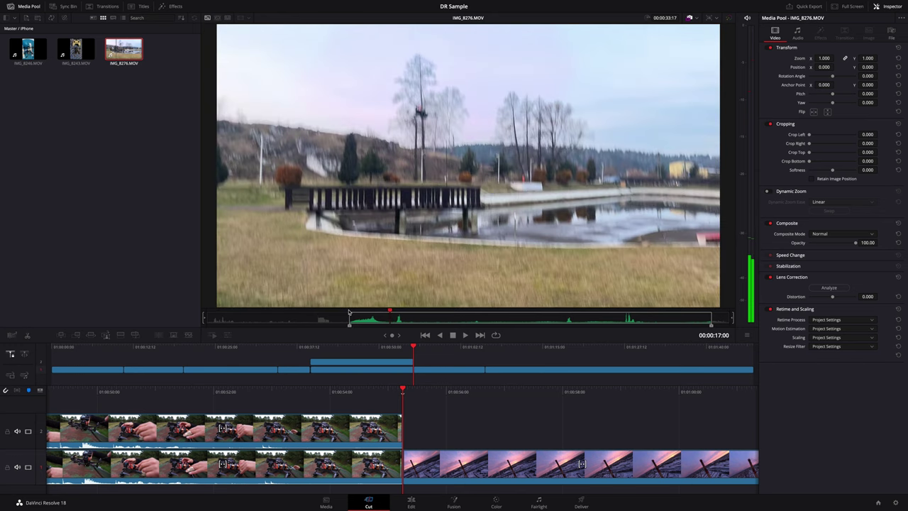
key(Left)
key(Left)
key(Left)
key(Left)
key(Left)
key(Left)
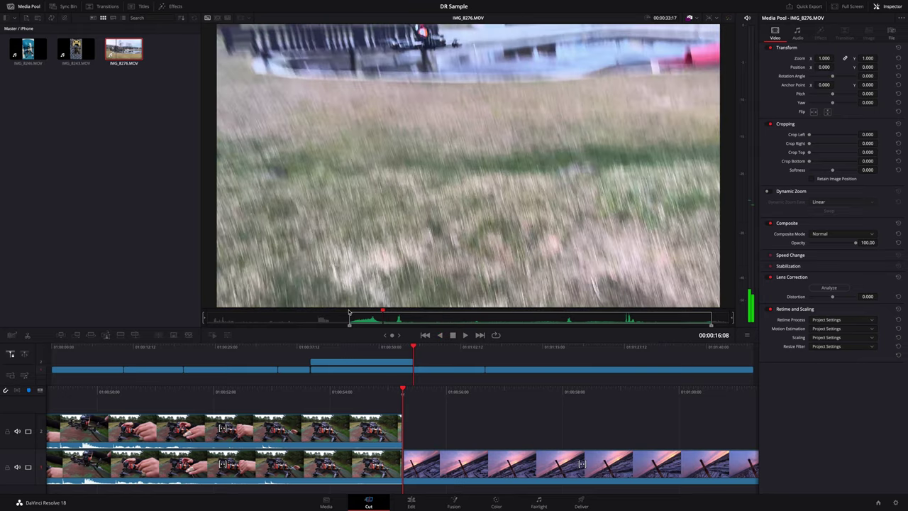
key(space)
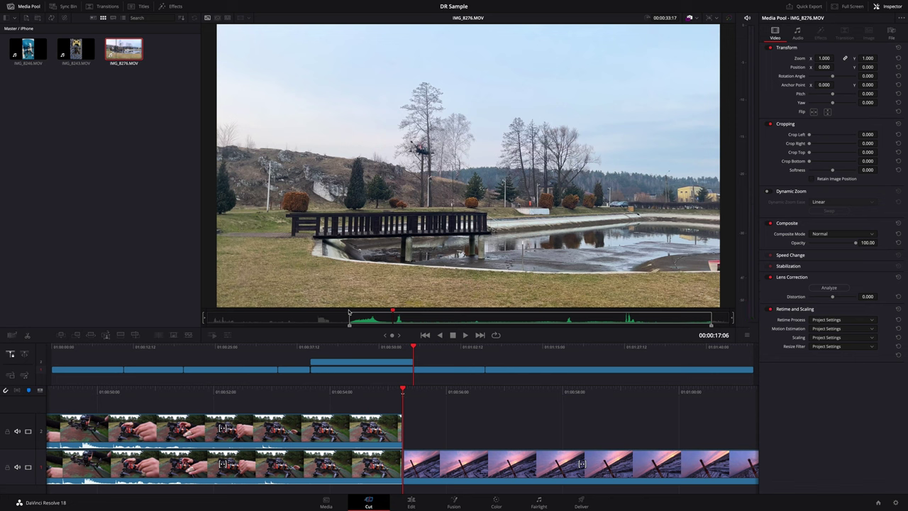
key(o)
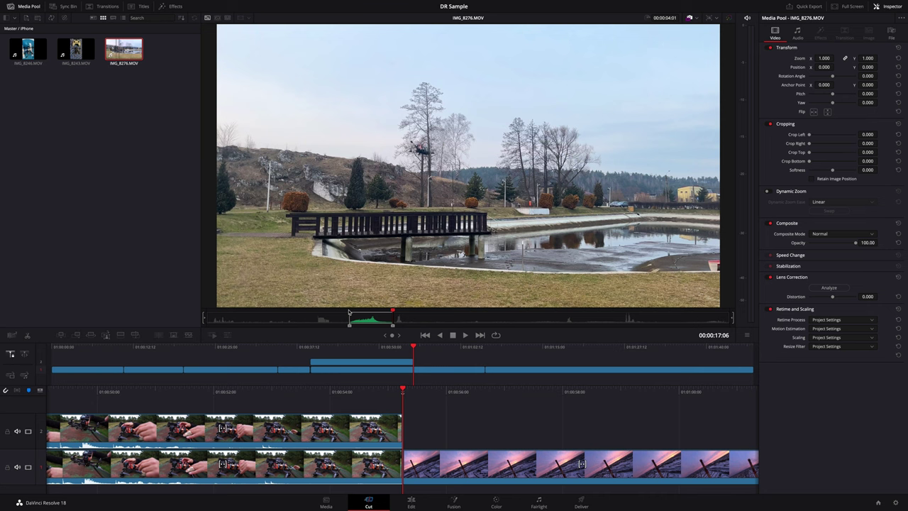
Step: Insert the marked IMG_8276.MOV section onto Video 1 ahead of the sunset drone clip and scrub back to review it
drag(412, 278, 401, 464)
drag(396, 347, 377, 353)
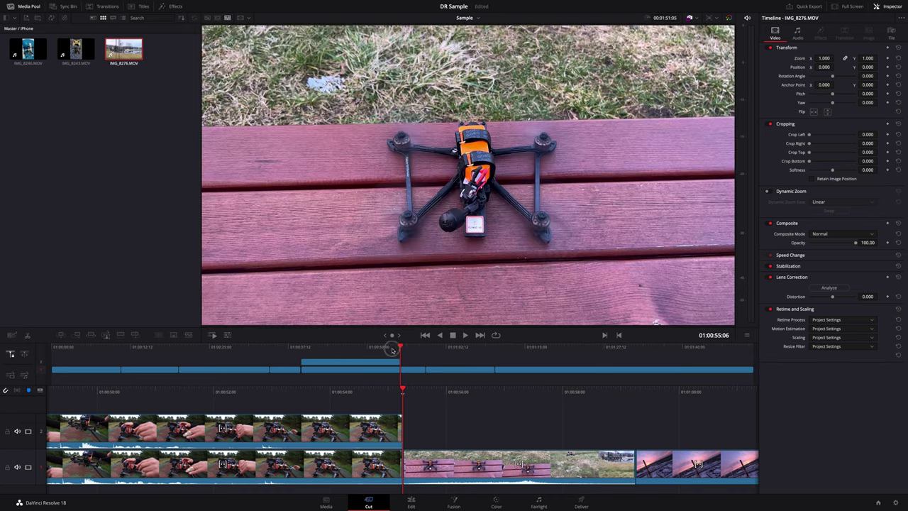